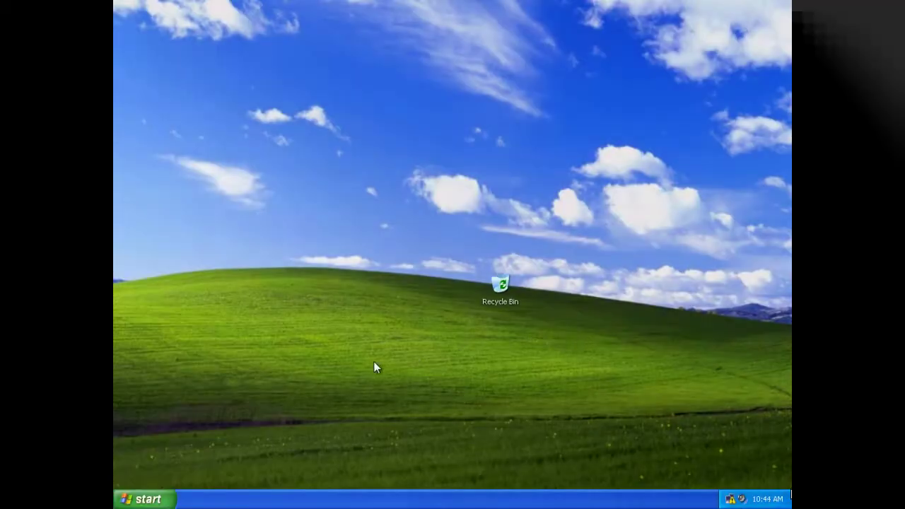
# - Start the Virtual PC Integration Components setup in the Windows XP virtual machine and continue past its welcome page
pyautogui.click(206, 1)
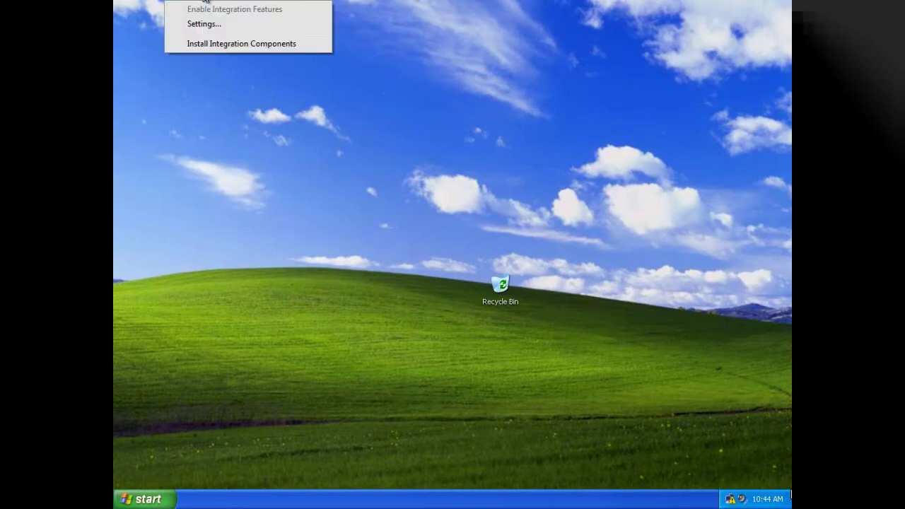
pyautogui.click(213, 44)
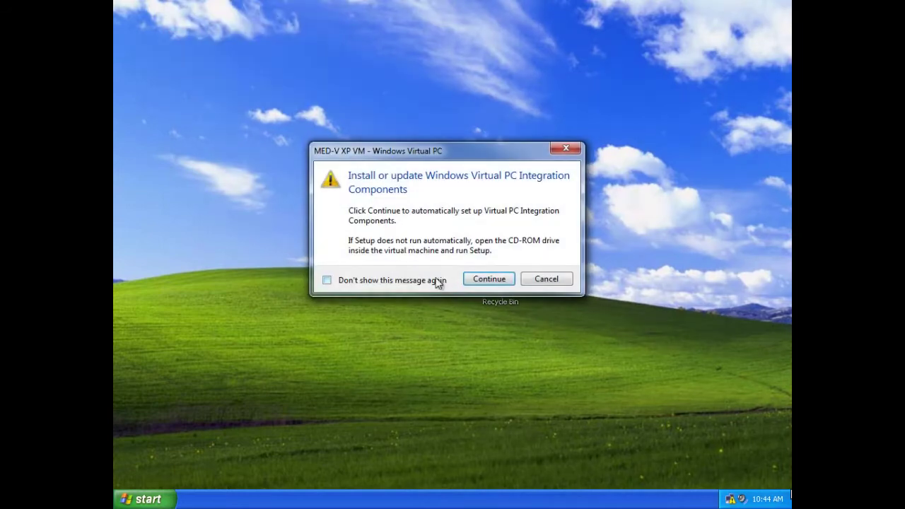
pyautogui.click(485, 280)
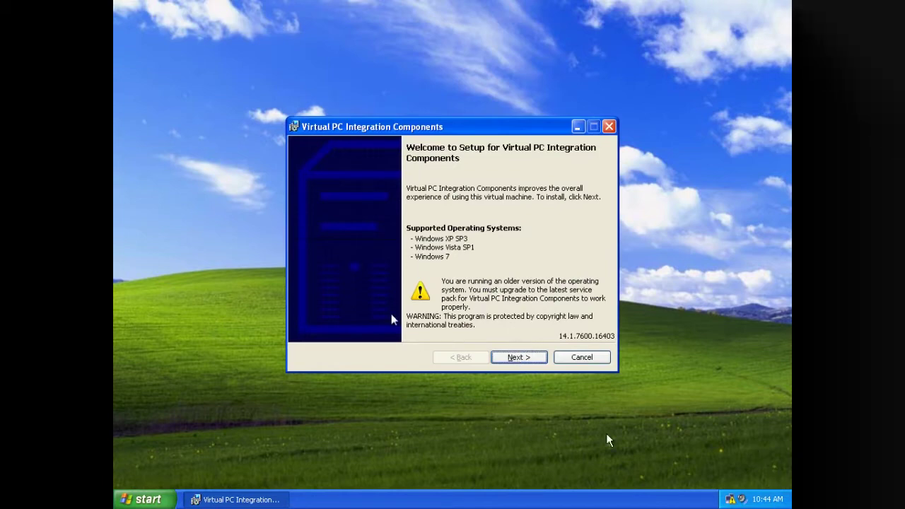
pyautogui.click(518, 357)
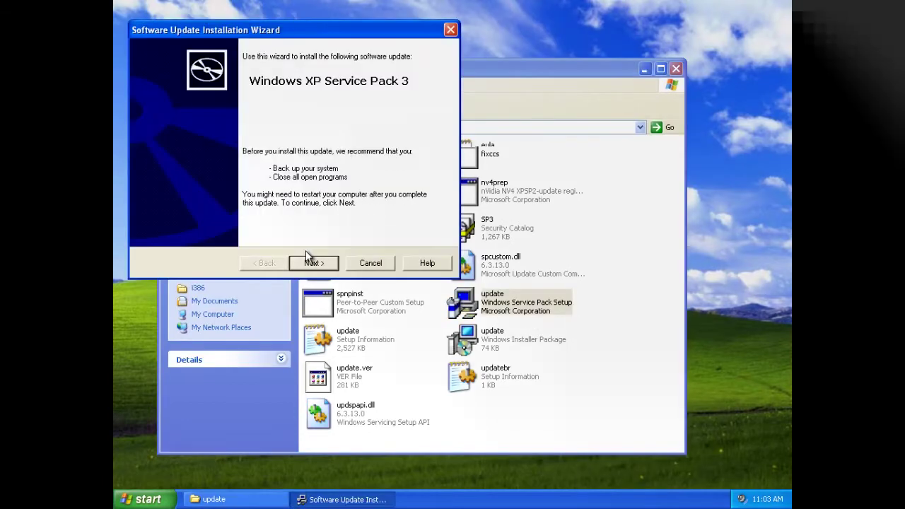
# - Install Windows XP Service Pack 3, accepting the license agreement and default uninstall folder, and finish with an automatic restart
pyautogui.click(313, 262)
pyautogui.click(304, 223)
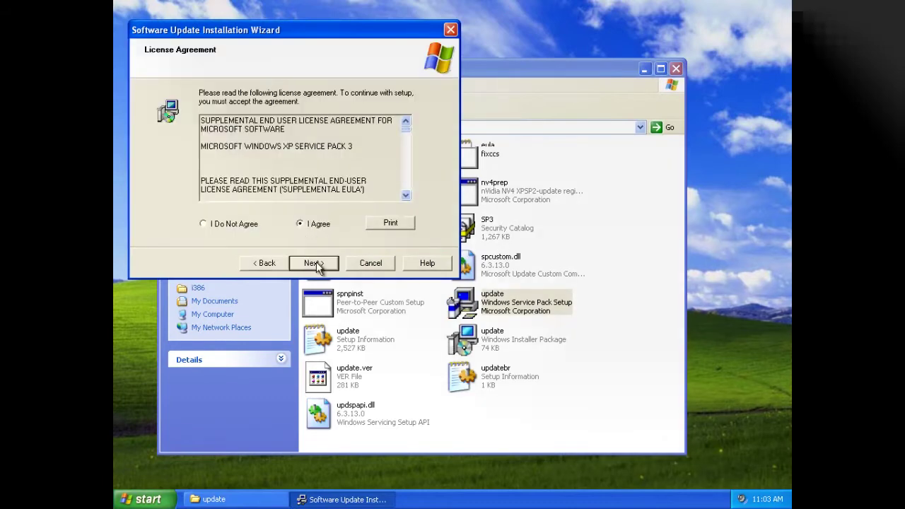
pyautogui.click(316, 263)
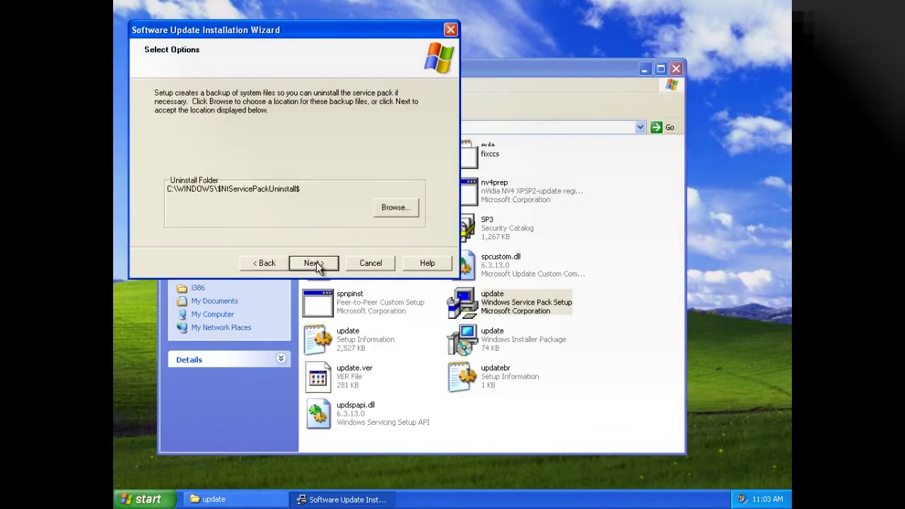
pyautogui.click(316, 262)
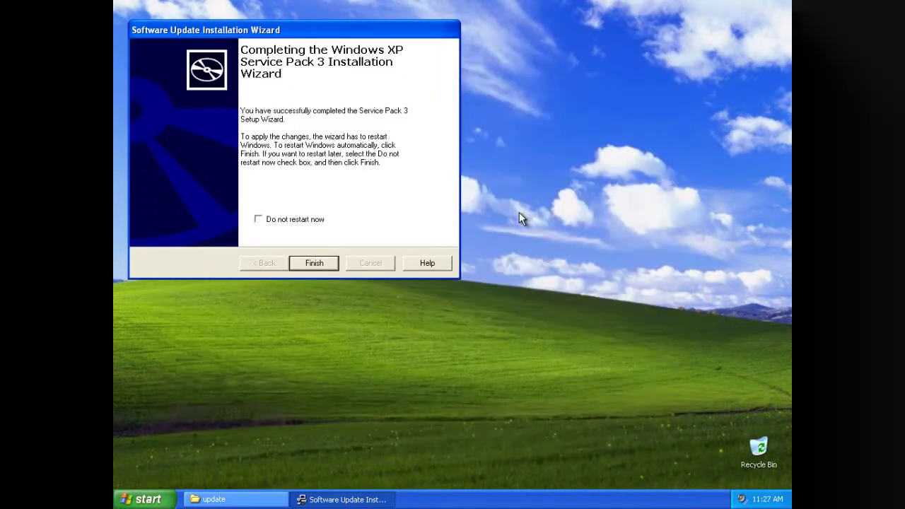
pyautogui.click(309, 267)
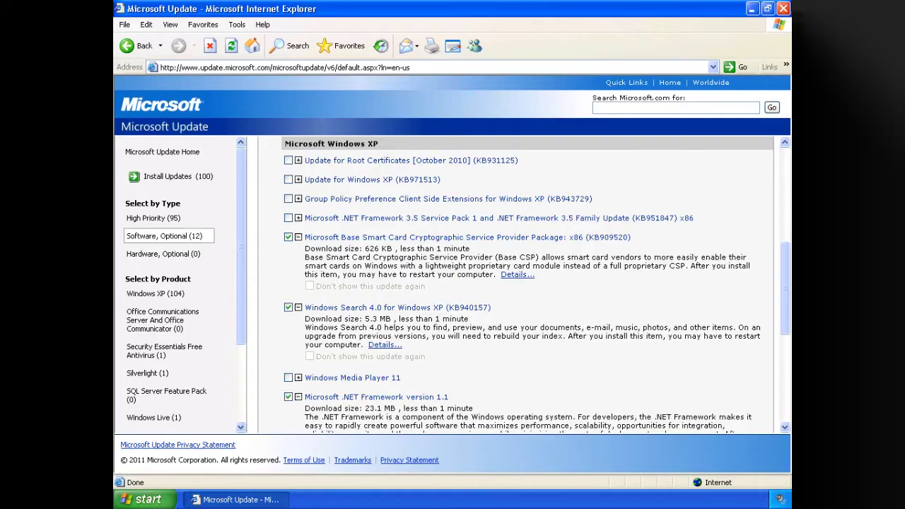
# - Select the optional updates KB951847 (.NET Framework 3.5 SP1), KB943729 (Group Policy Preference extensions), KB971513 and KB931125 (Root Certificates) for installation
pyautogui.click(289, 218)
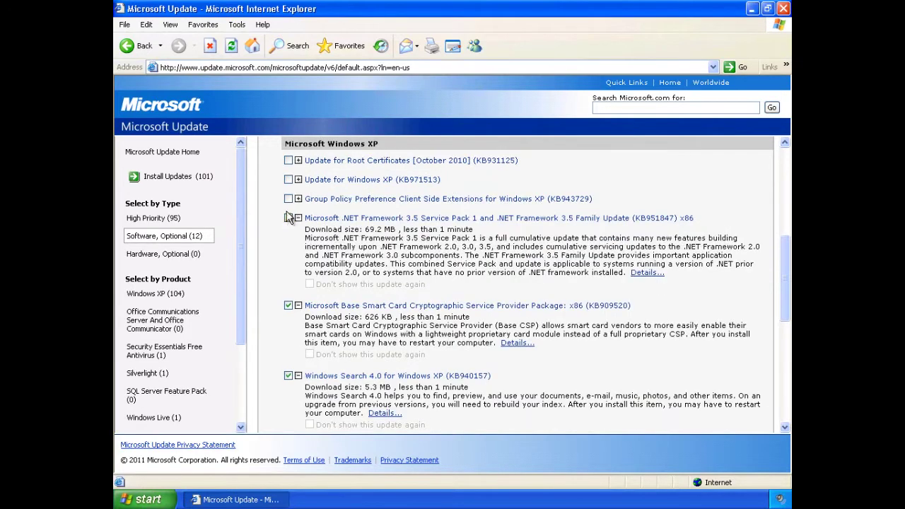
pyautogui.click(288, 198)
pyautogui.click(298, 181)
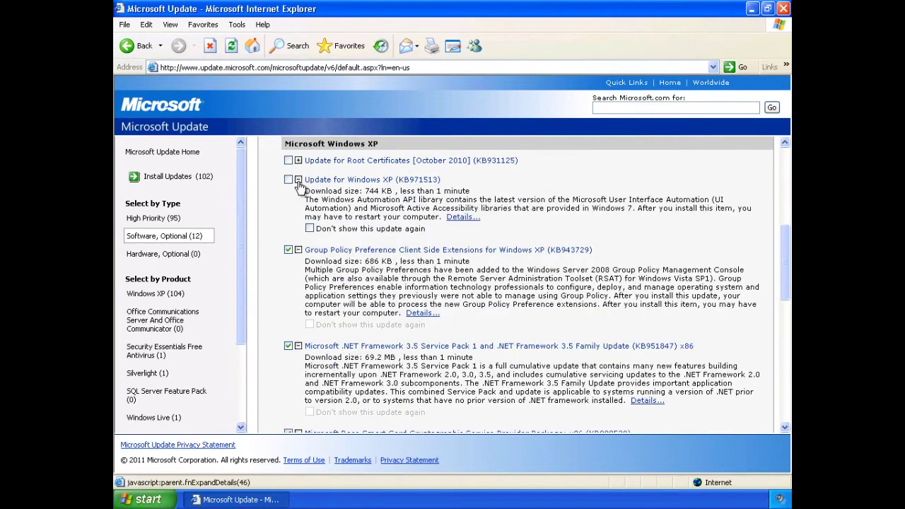
pyautogui.click(288, 180)
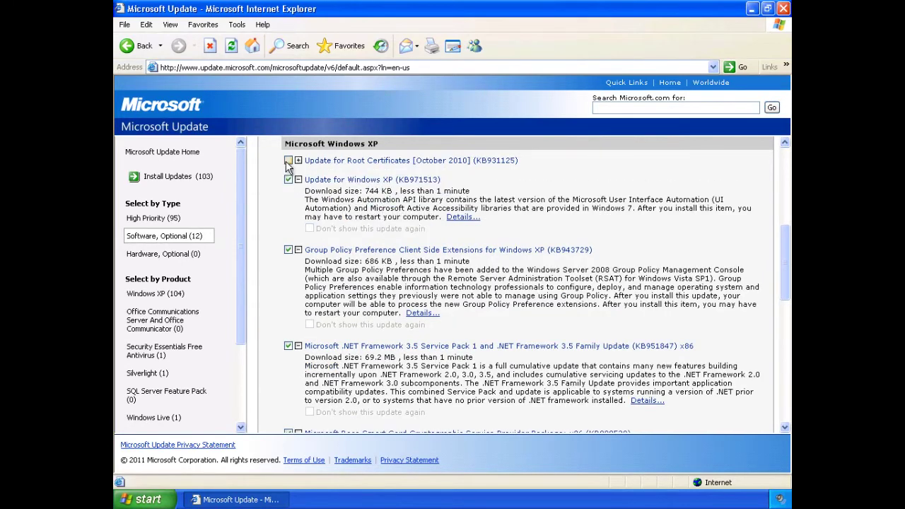
pyautogui.click(288, 160)
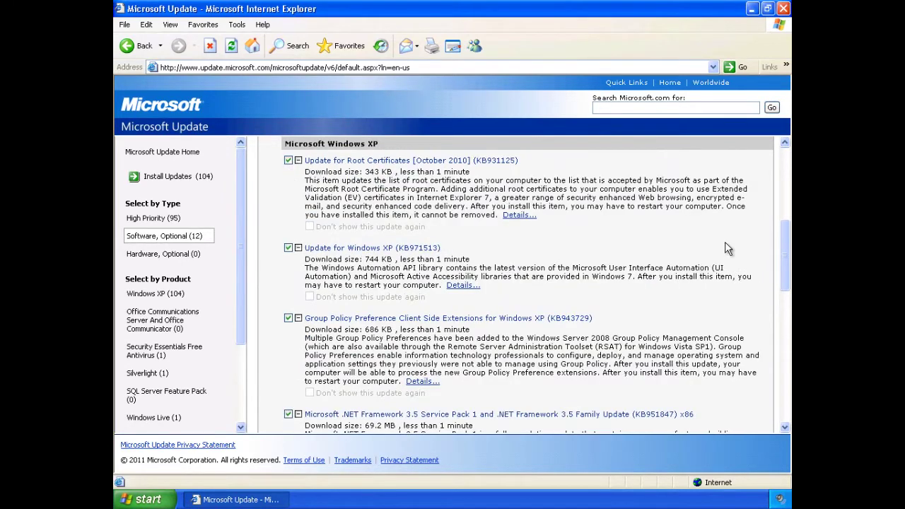
# - Exclude Internet Explorer 8 for Windows XP from the selected high-priority updates
pyautogui.moveTo(787, 239); pyautogui.dragTo(790, 164)
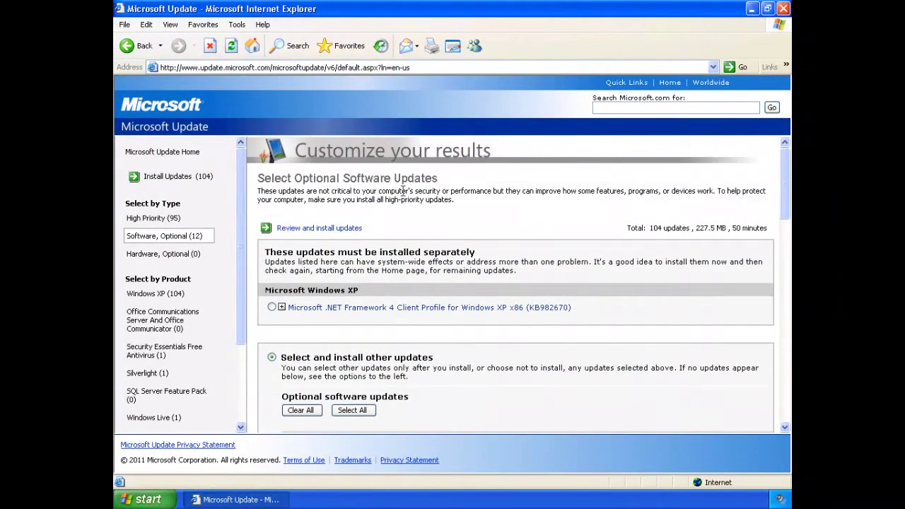
pyautogui.click(156, 222)
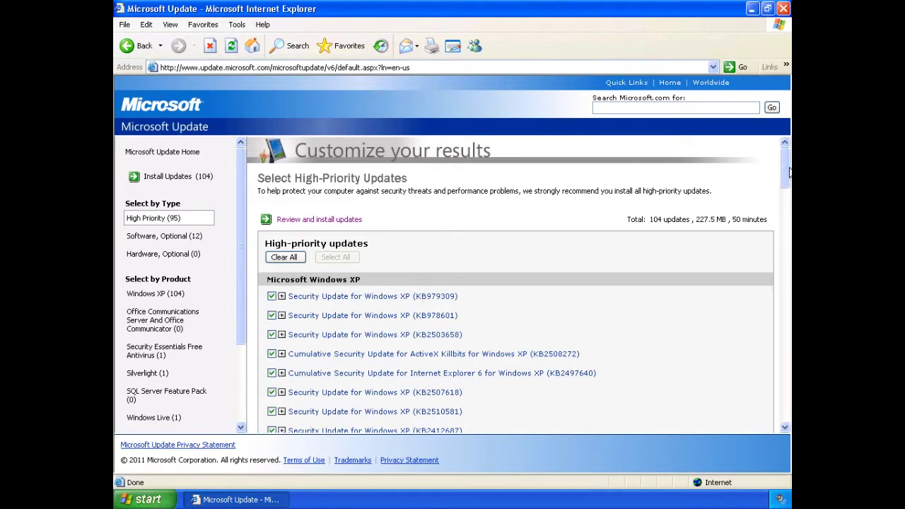
pyautogui.moveTo(784, 168); pyautogui.dragTo(783, 337)
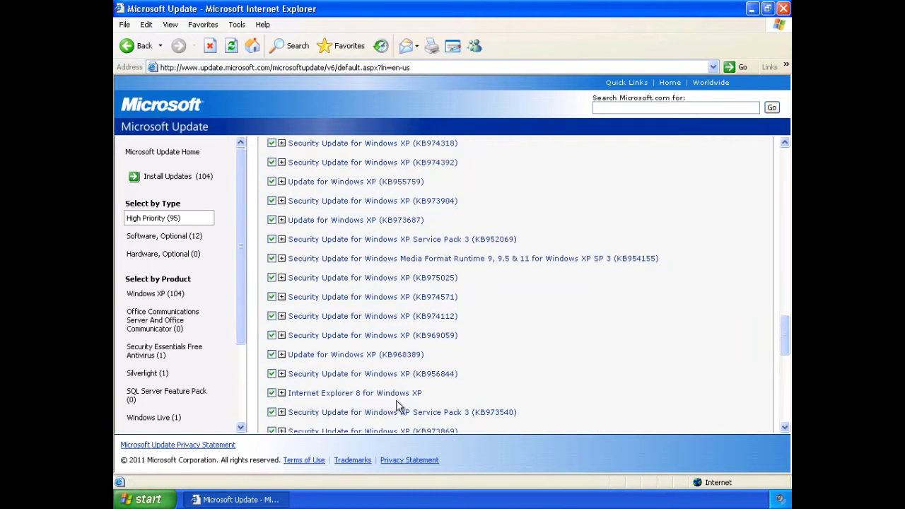
pyautogui.click(272, 394)
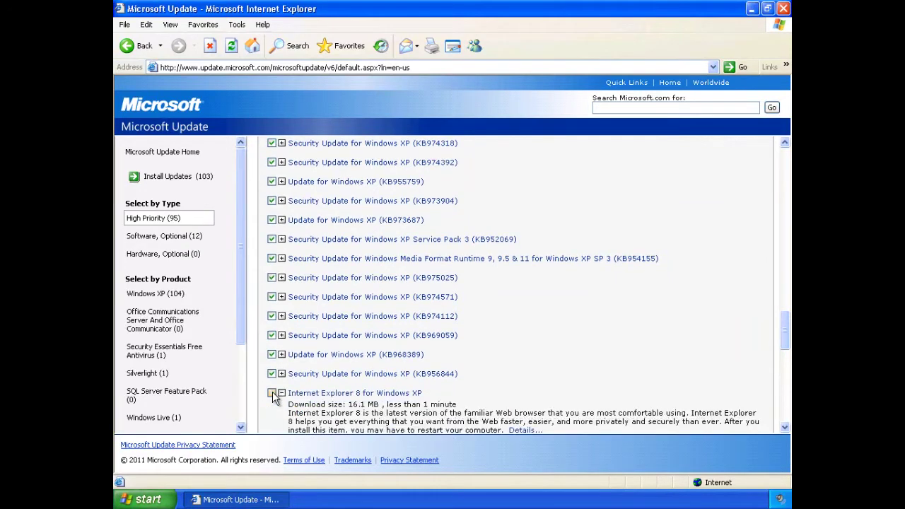
pyautogui.moveTo(786, 325); pyautogui.dragTo(790, 400)
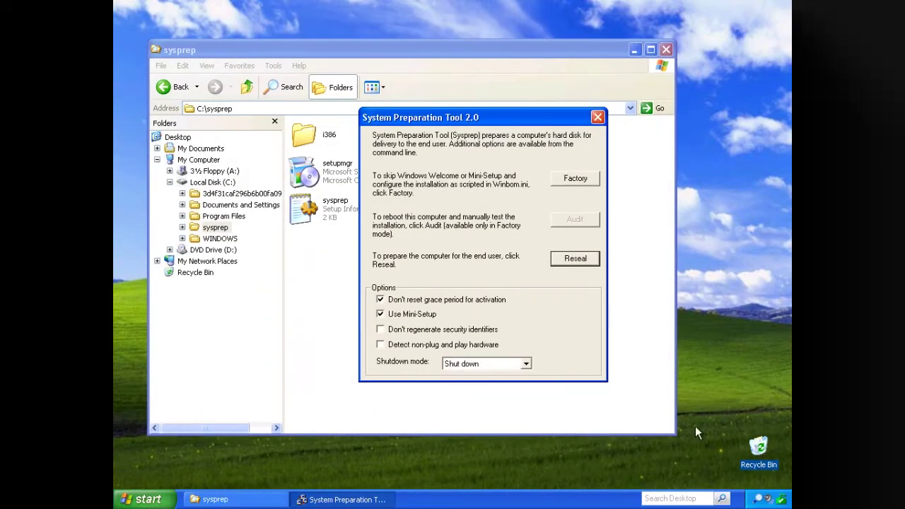
# - Reseal the Windows XP installation with the System Preparation Tool and agree to regenerate the security identifiers
pyautogui.click(572, 260)
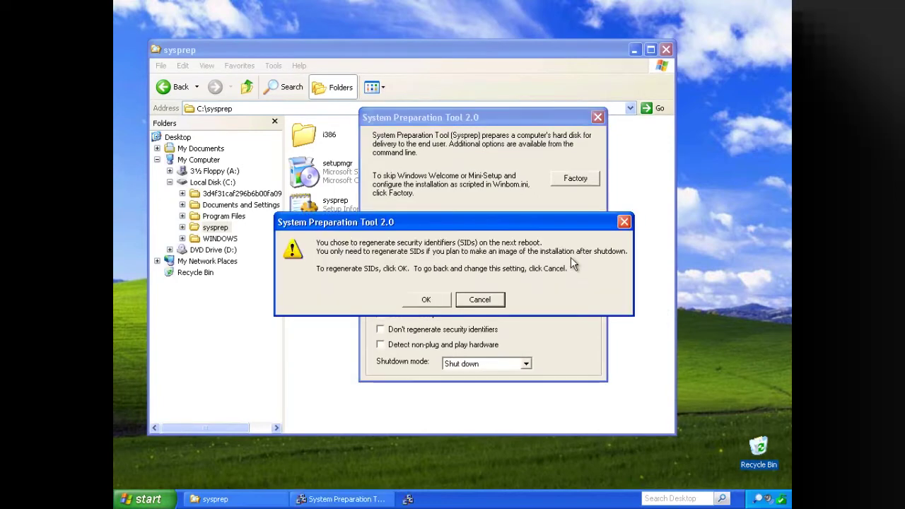
pyautogui.click(425, 301)
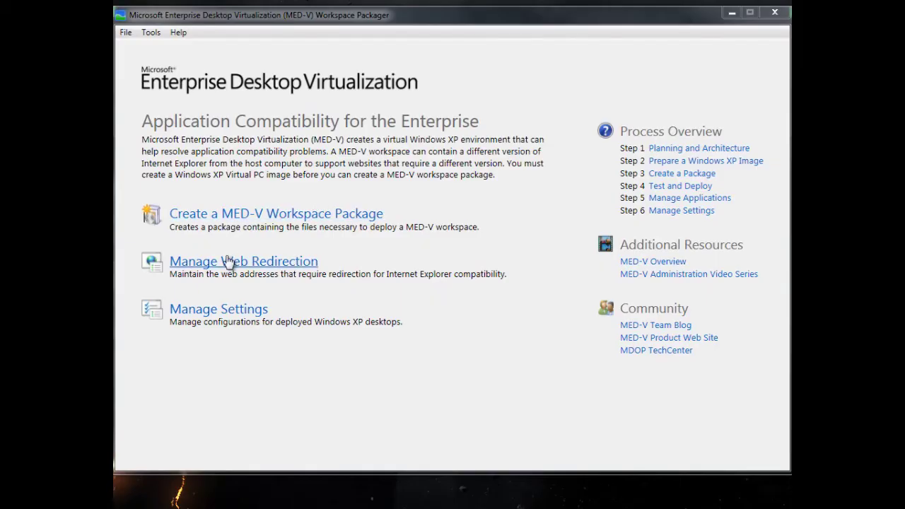
# - In the MED-V Workspace Packager, view the web redirection and workspace settings dialogs, cancelling both without saving
pyautogui.click(236, 261)
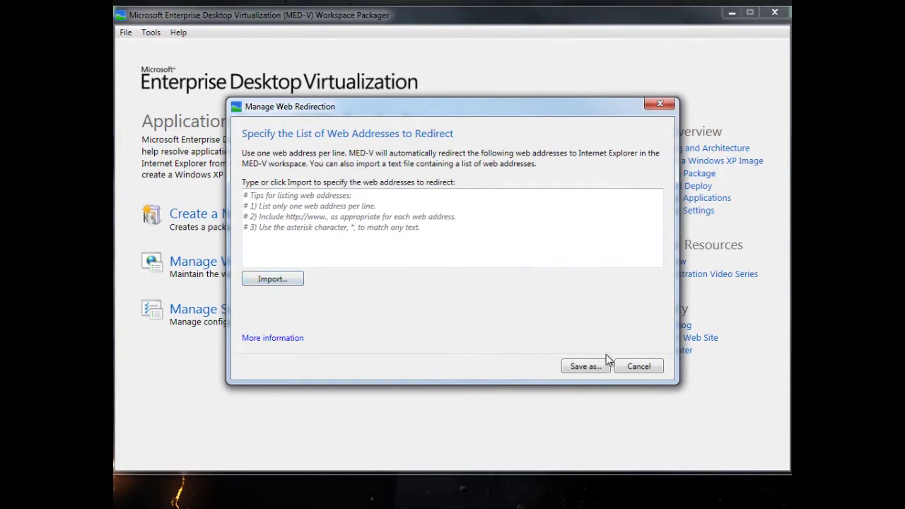
pyautogui.click(636, 366)
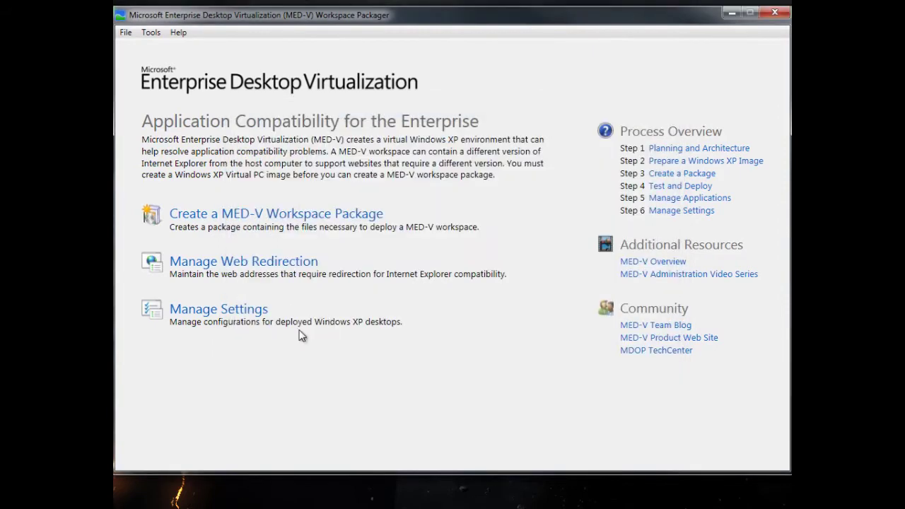
pyautogui.click(237, 316)
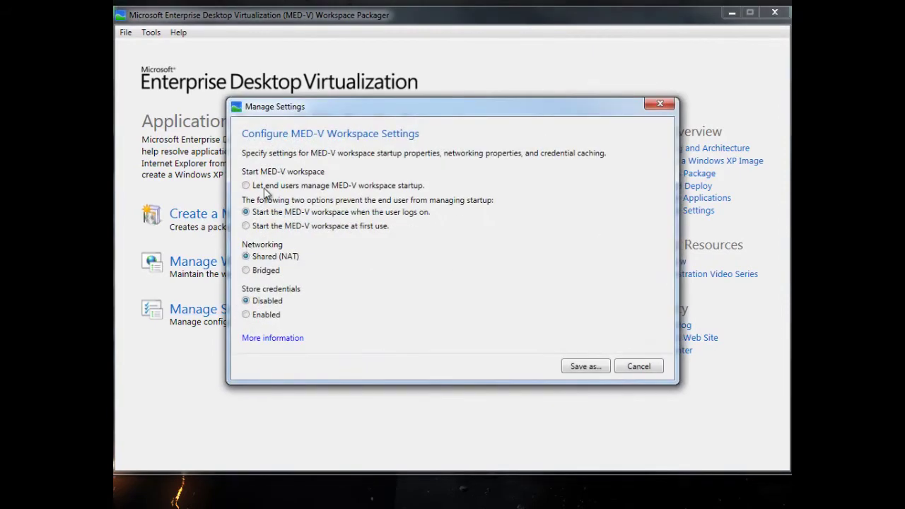
pyautogui.click(639, 366)
# - Start a new MED-V workspace package named Windows XP Compatibility, using D:\Virtuals\MED-V XP VM as the package folder
pyautogui.click(297, 218)
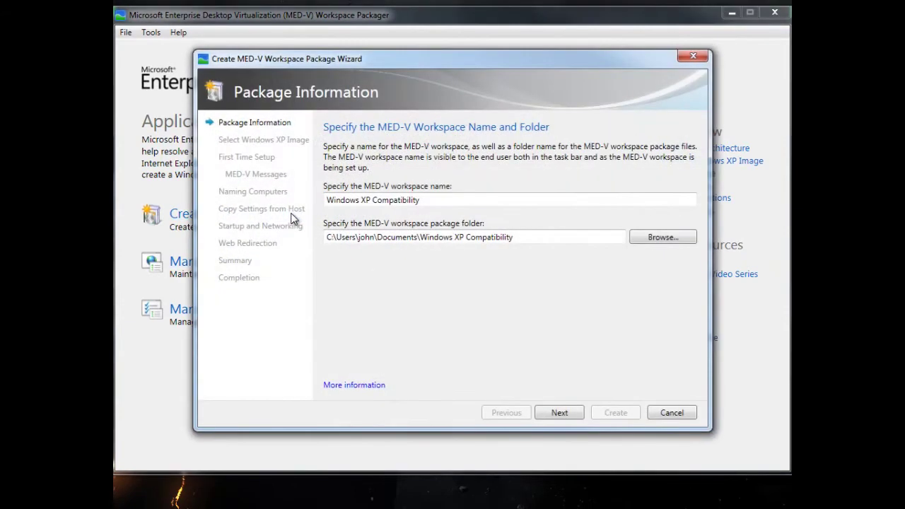
pyautogui.click(662, 242)
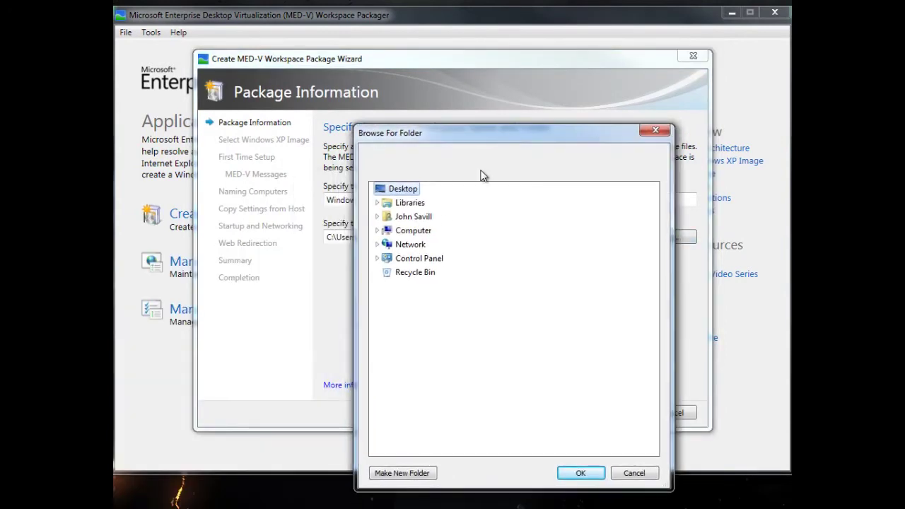
pyautogui.click(377, 231)
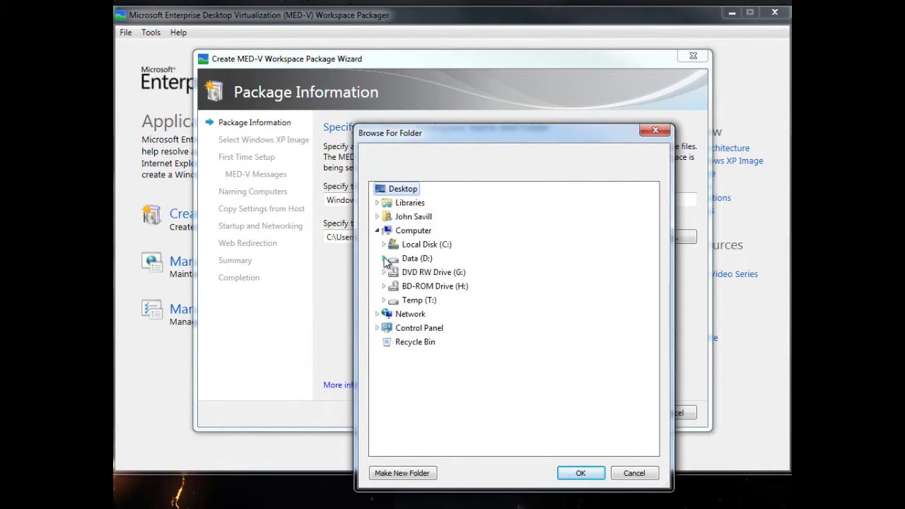
pyautogui.click(385, 258)
pyautogui.click(390, 426)
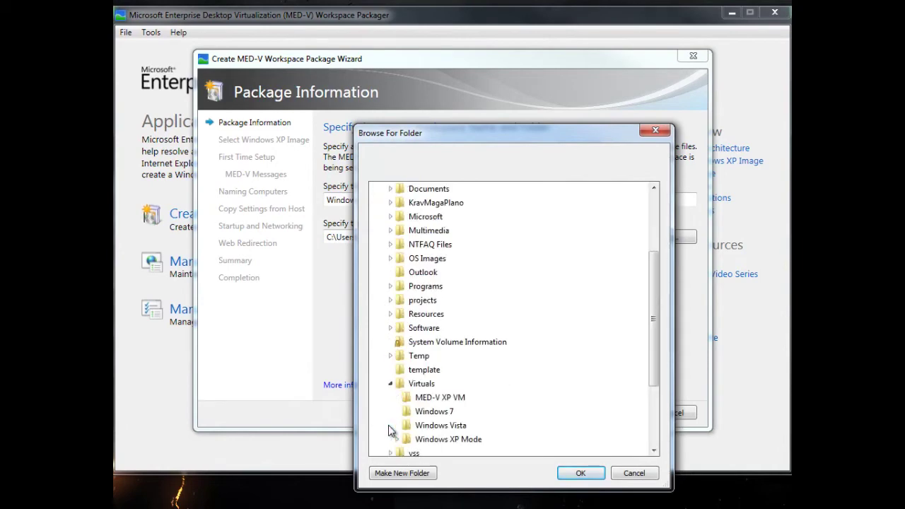
pyautogui.click(438, 397)
pyautogui.click(580, 473)
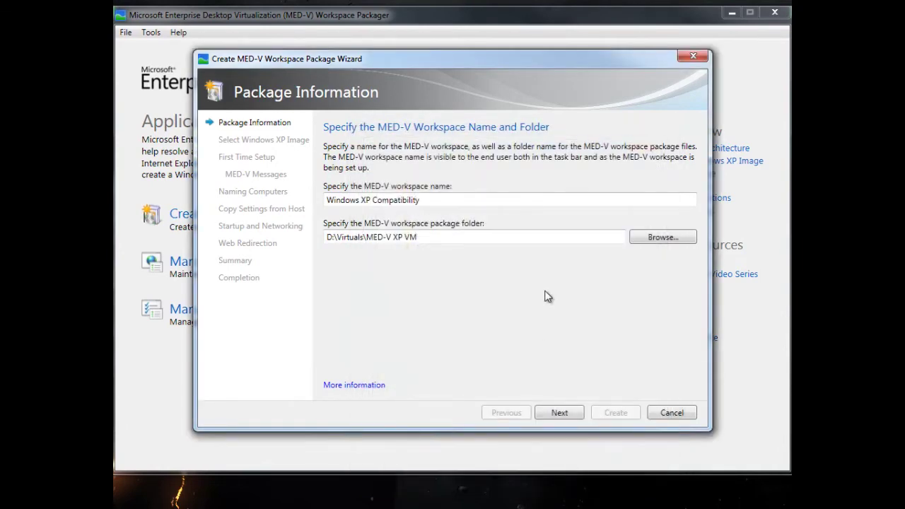
pyautogui.click(559, 412)
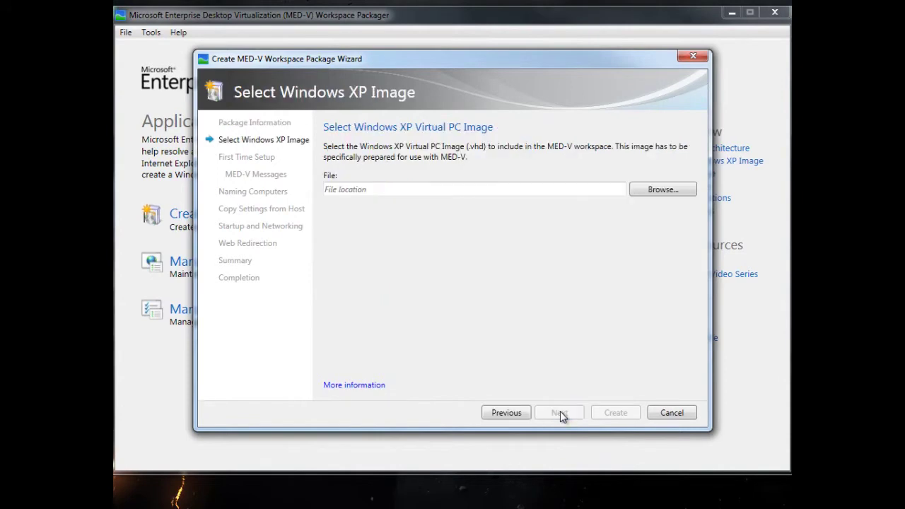
# - Use MED-V XP VM.vhd from D:\Virtuals\MED-V XP VM as the Windows XP image and continue to the first time setup settings
pyautogui.click(662, 189)
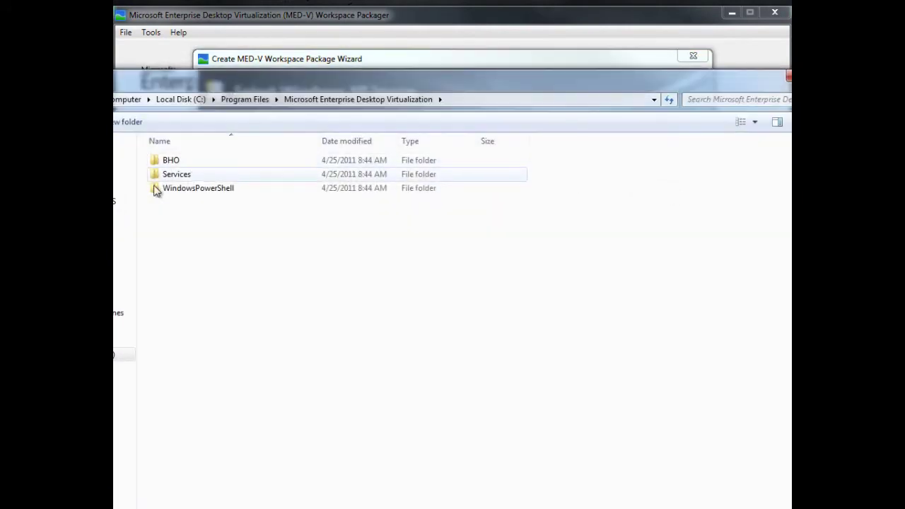
pyautogui.click(124, 367)
pyautogui.doubleClick(184, 378)
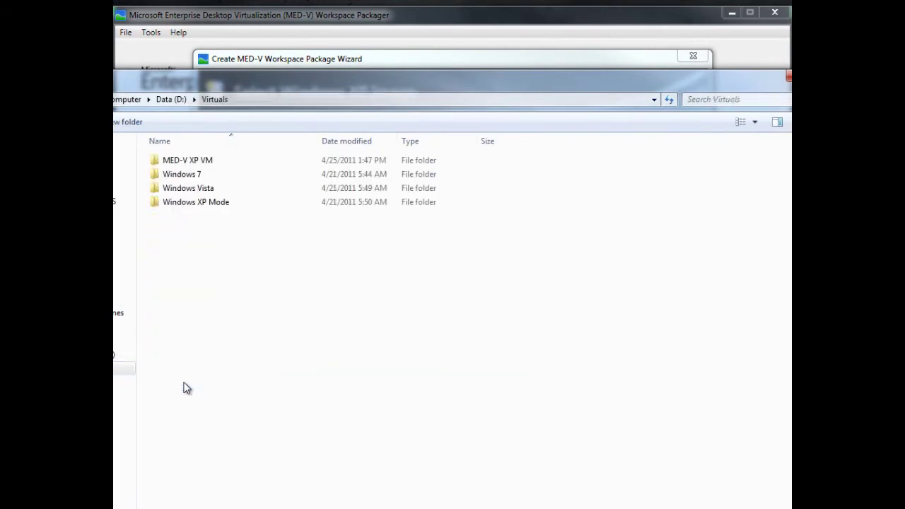
pyautogui.doubleClick(215, 161)
pyautogui.click(229, 162)
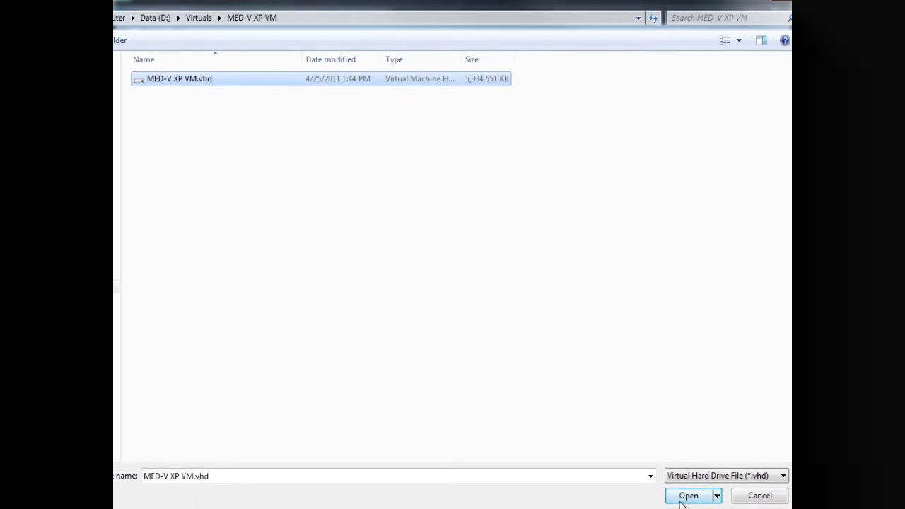
pyautogui.click(687, 497)
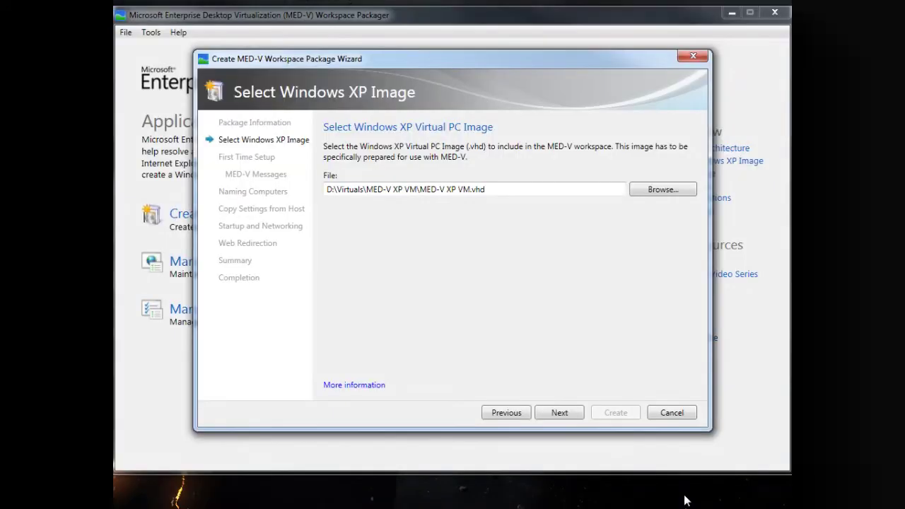
pyautogui.click(565, 416)
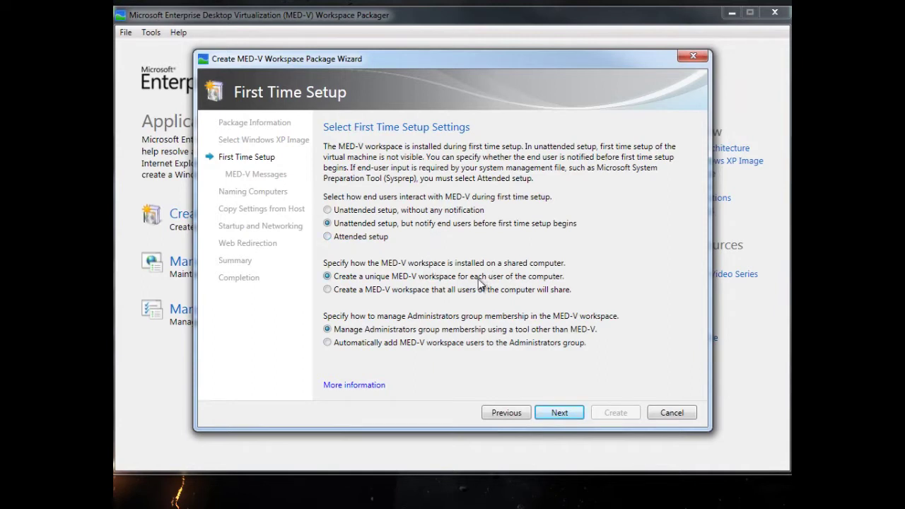
# - Configure one workspace shared by all computer users, automatically add its users to the Administrators group, and continue to computer naming
pyautogui.click(429, 295)
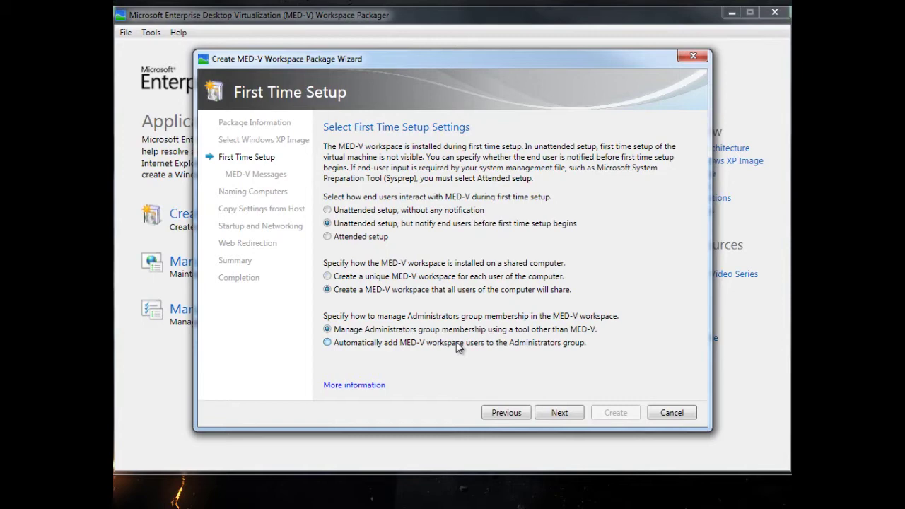
pyautogui.click(456, 342)
pyautogui.click(559, 413)
pyautogui.click(565, 418)
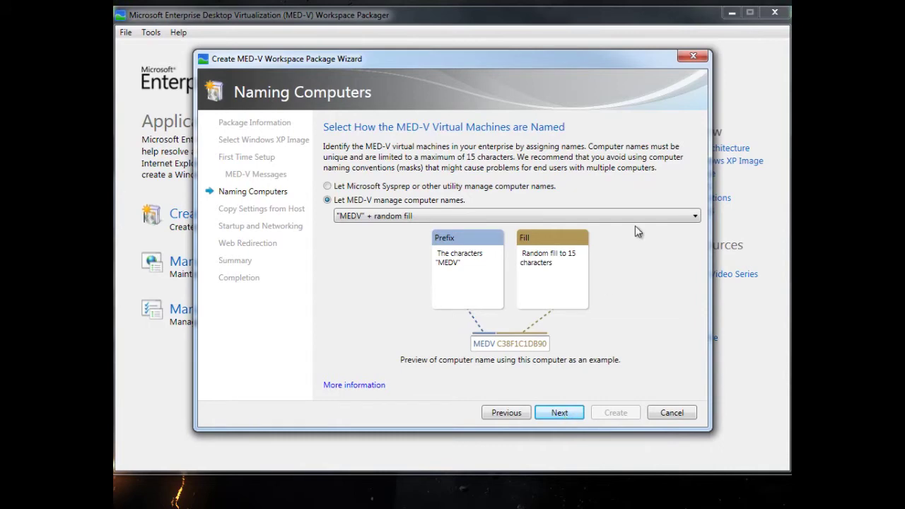
# - Let MED-V name computers with "MEDV" + random fill, copy no settings from the host, and continue to startup and networking
pyautogui.click(682, 219)
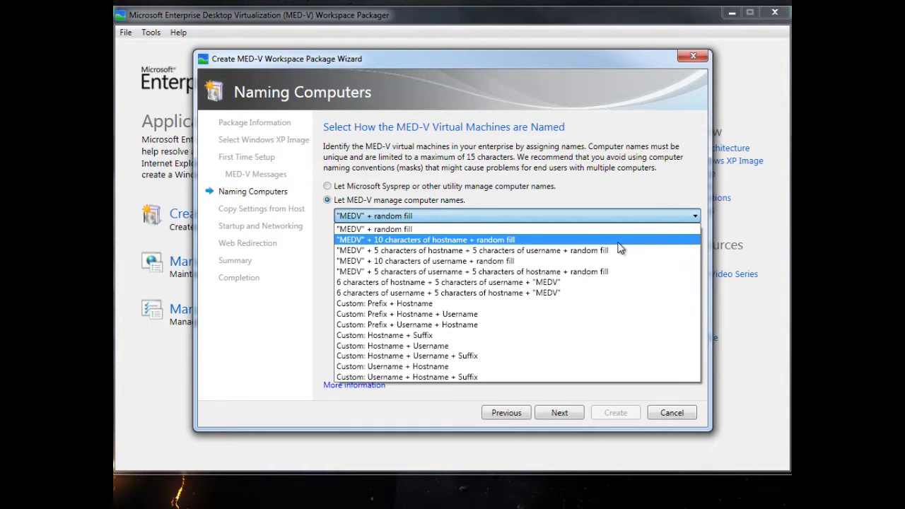
pyautogui.click(514, 228)
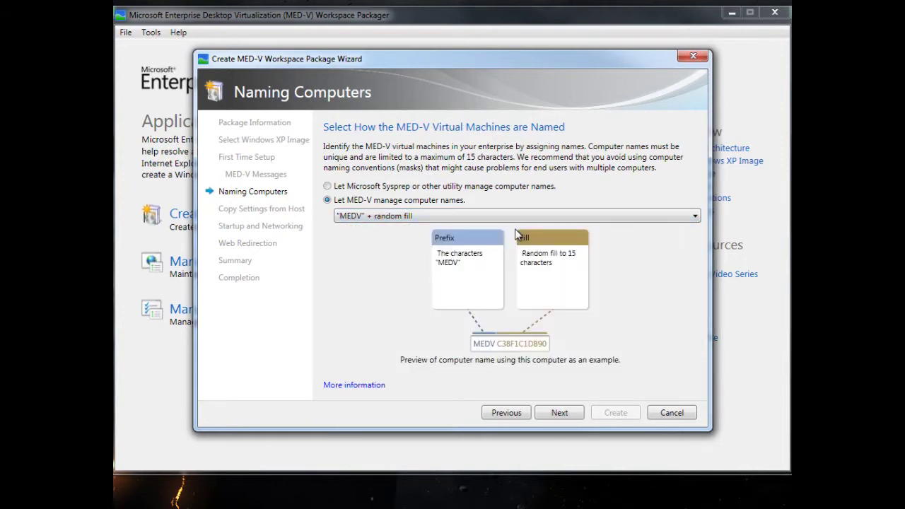
pyautogui.click(559, 413)
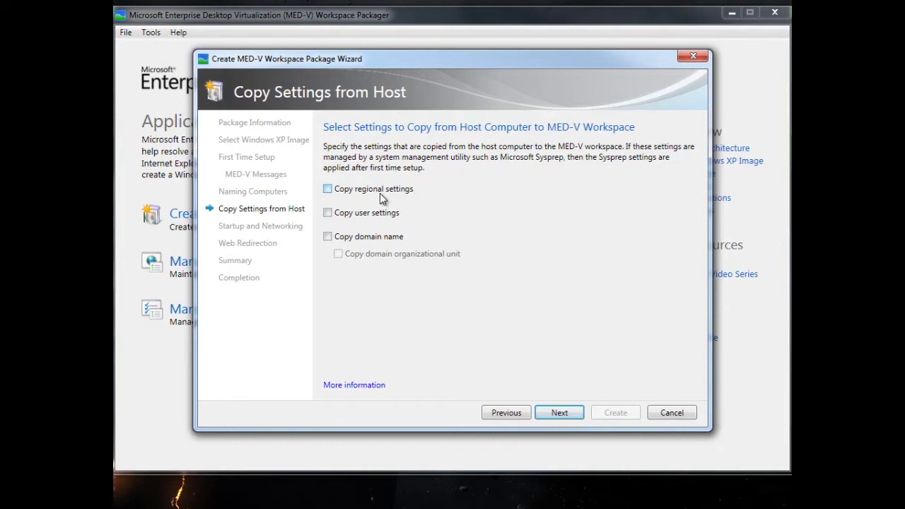
pyautogui.click(559, 414)
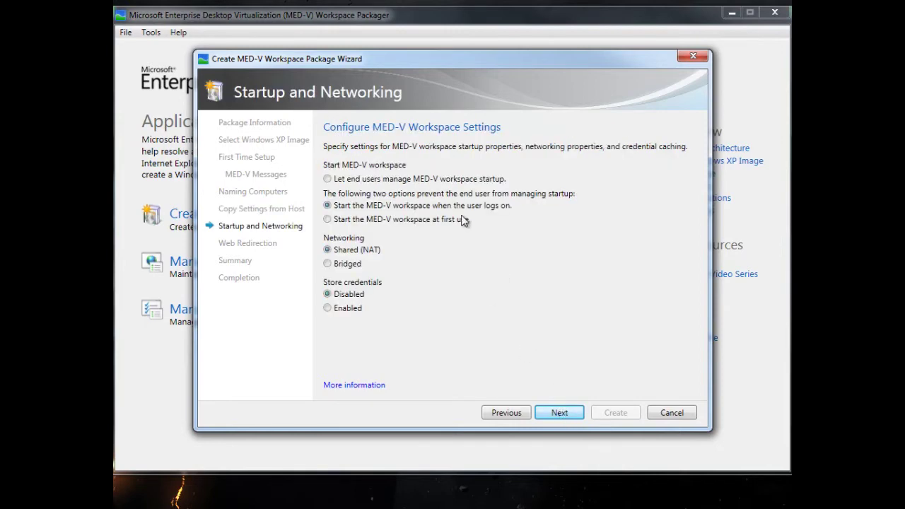
# - Let end users manage MED-V workspace startup, enable stored credentials with Shared (NAT) networking, and continue to web redirection
pyautogui.click(419, 220)
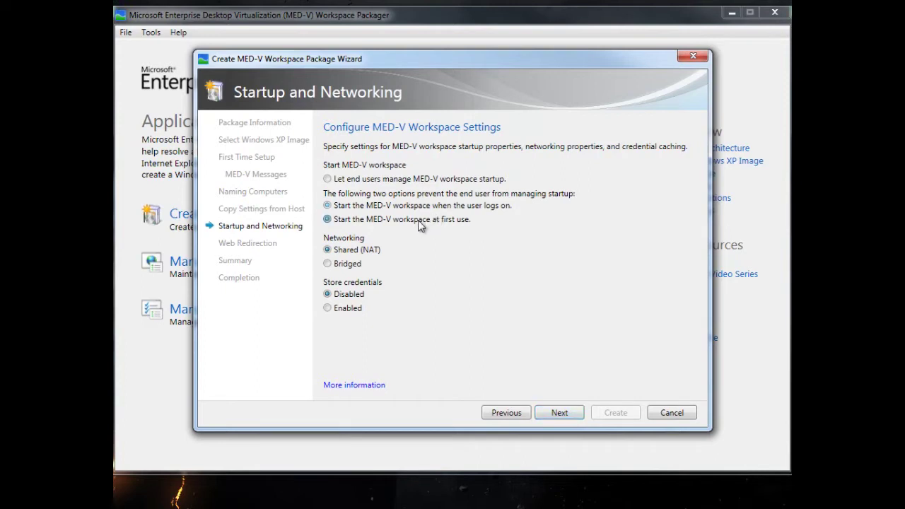
pyautogui.click(416, 181)
pyautogui.click(559, 413)
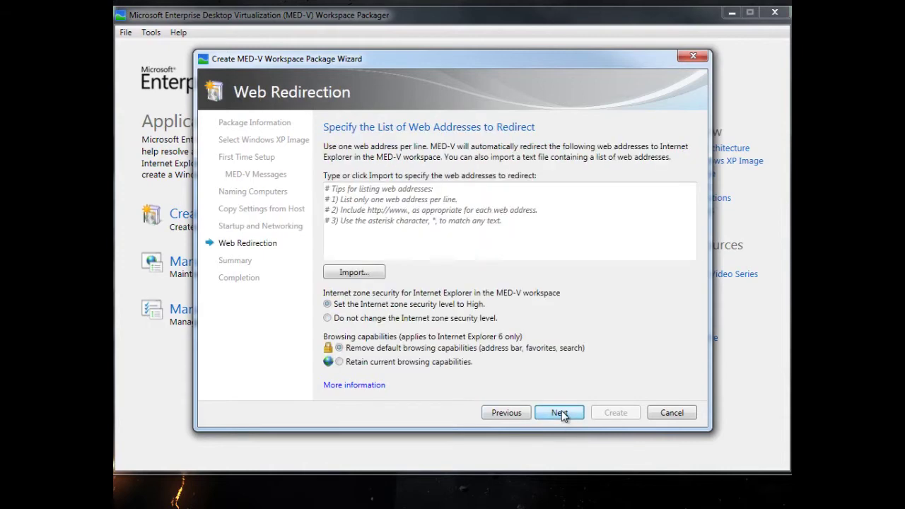
pyautogui.click(422, 191)
pyautogui.write('htt')
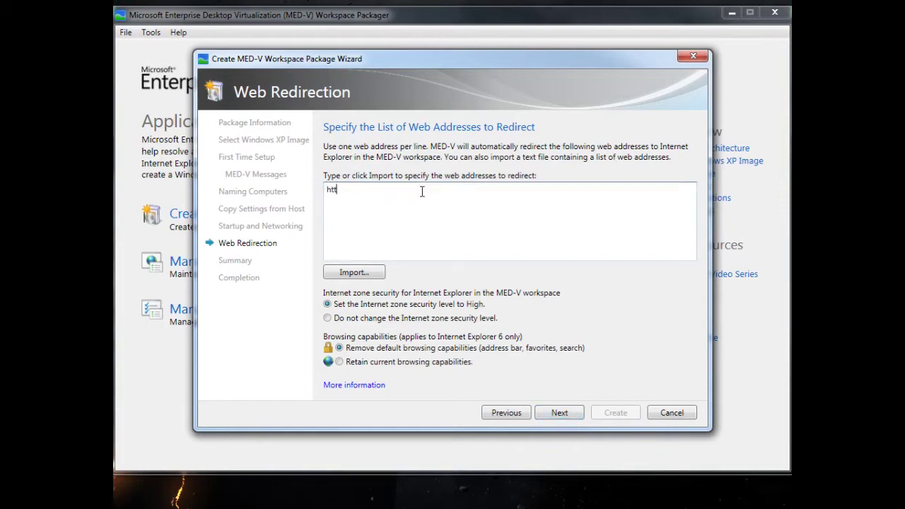
pyautogui.write('p://needie6.savilltech.net')
pyautogui.click(388, 364)
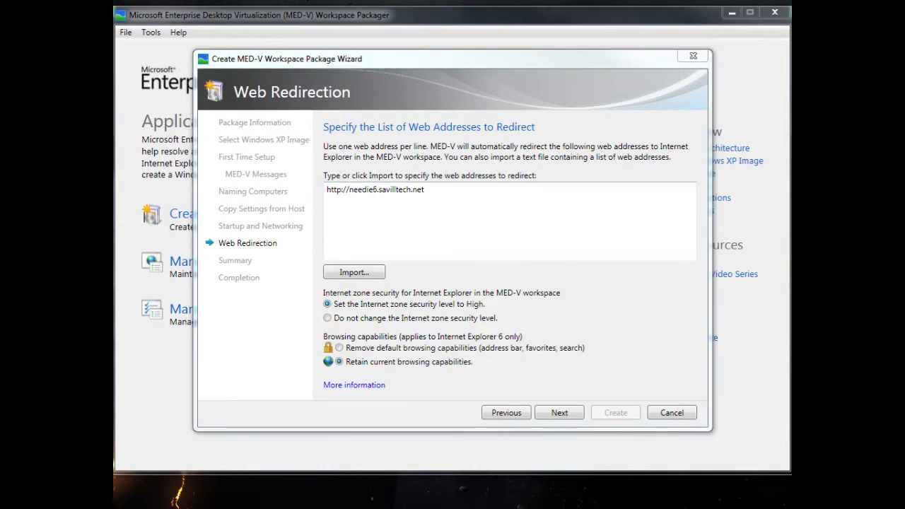
pyautogui.click(568, 413)
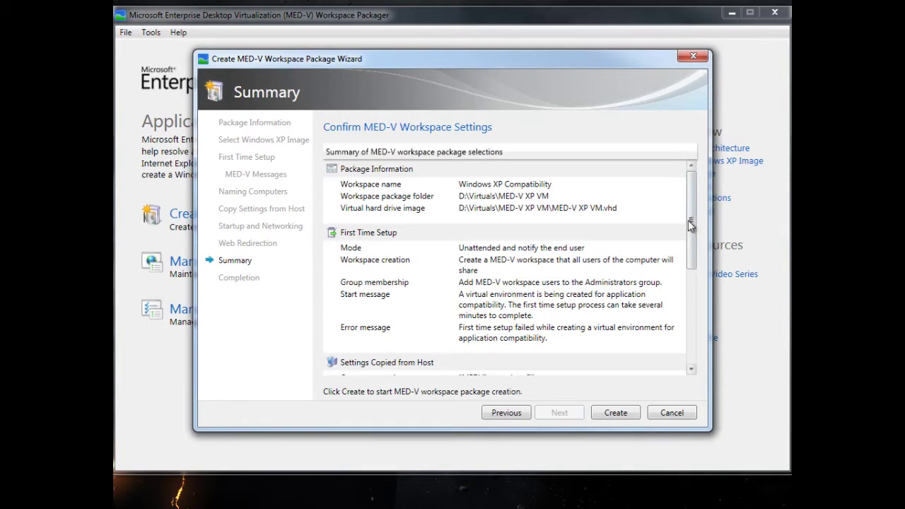
# - Review the workspace settings summary, create the package, and close the wizard on completion
pyautogui.moveTo(688, 223); pyautogui.dragTo(703, 322)
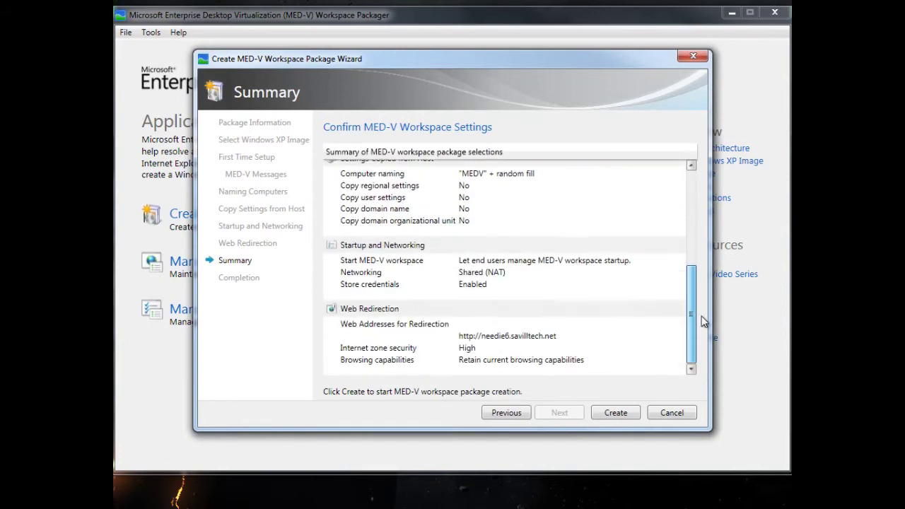
pyautogui.click(615, 412)
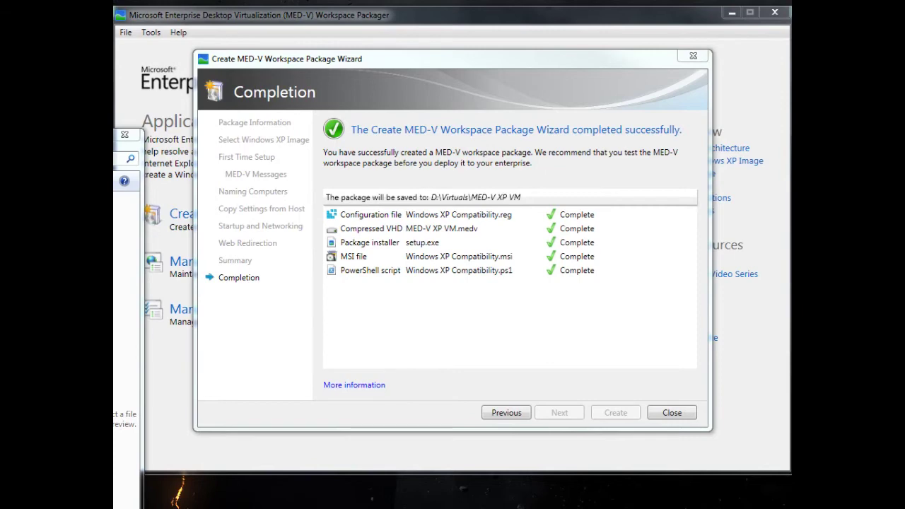
pyautogui.click(688, 413)
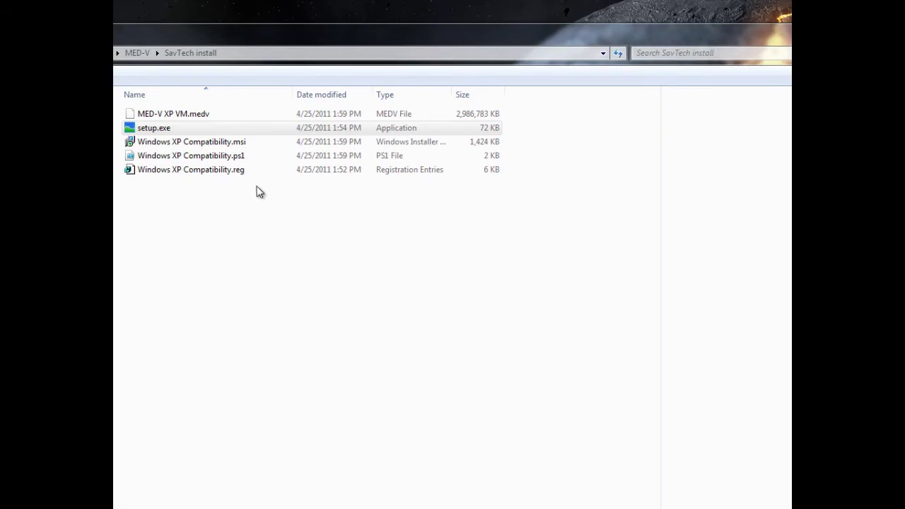
# - Install the workspace package by running Windows XP Compatibility.msi from the SavTech install folder
pyautogui.doubleClick(177, 142)
pyautogui.click(643, 346)
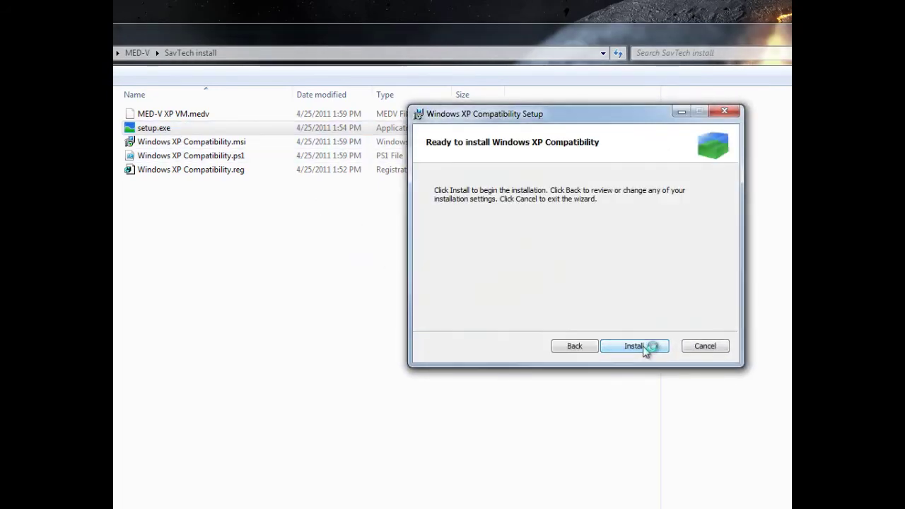
pyautogui.click(643, 345)
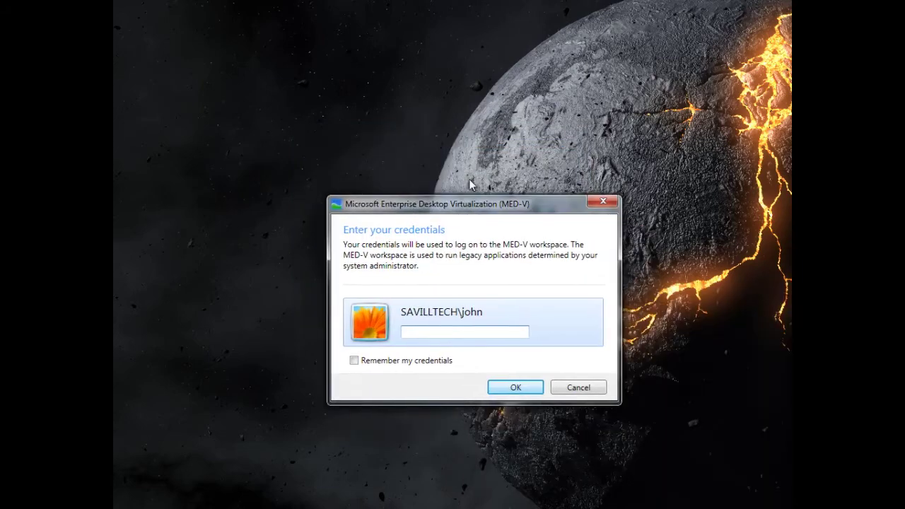
# - Enter the account password for the MED-V workspace logon and have the credentials remembered
pyautogui.write('••••••')
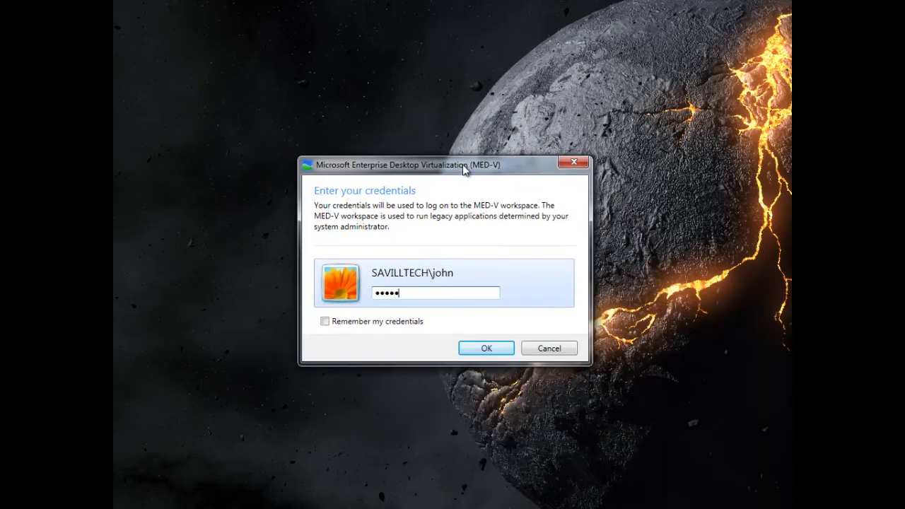
pyautogui.click(404, 324)
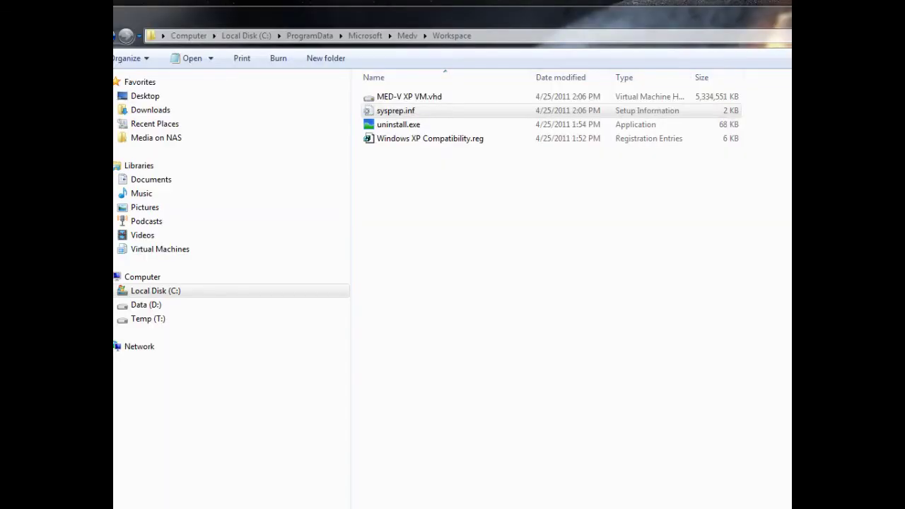
# - Open sysprep.inf from the ProgramData\Microsoft\Medv\Workspace folder
pyautogui.click(444, 112)
pyautogui.doubleClick(441, 111)
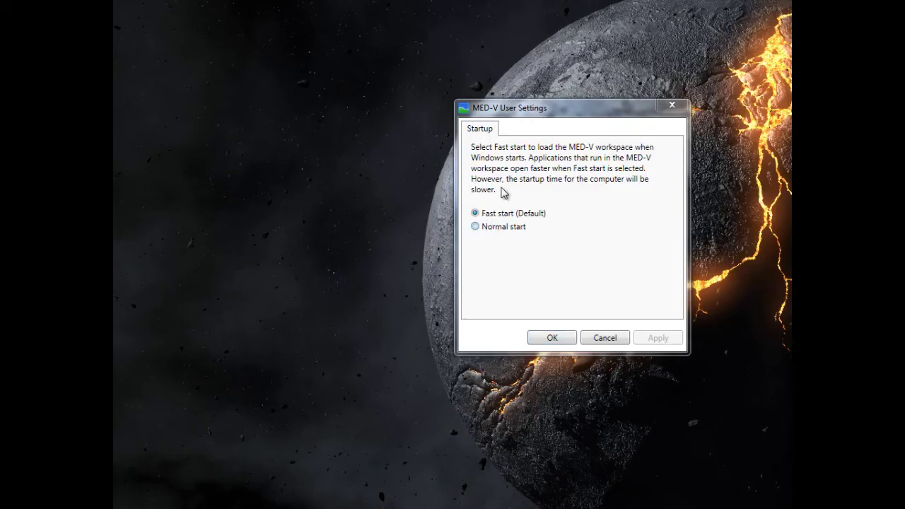
# - Choose Normal start in the MED-V User Settings and widen the Name column in the Virtual Machines folder
pyautogui.click(478, 226)
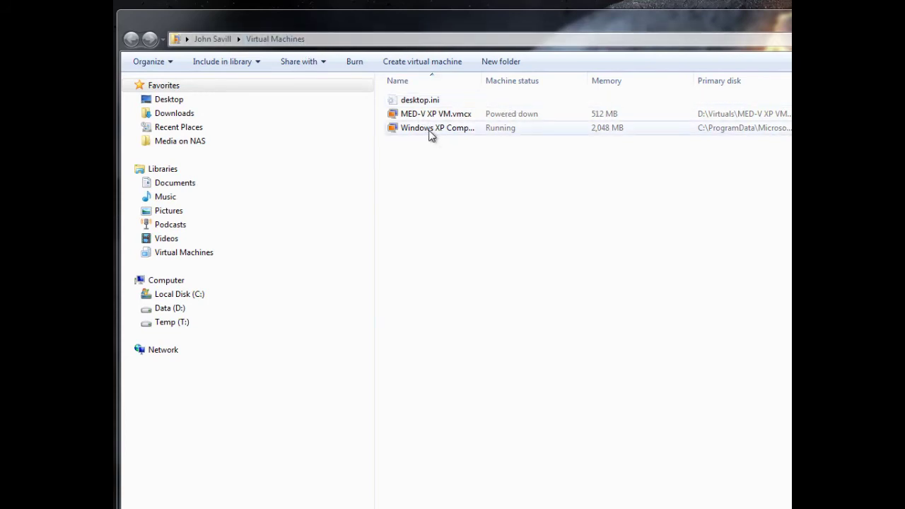
pyautogui.moveTo(481, 78); pyautogui.dragTo(534, 77)
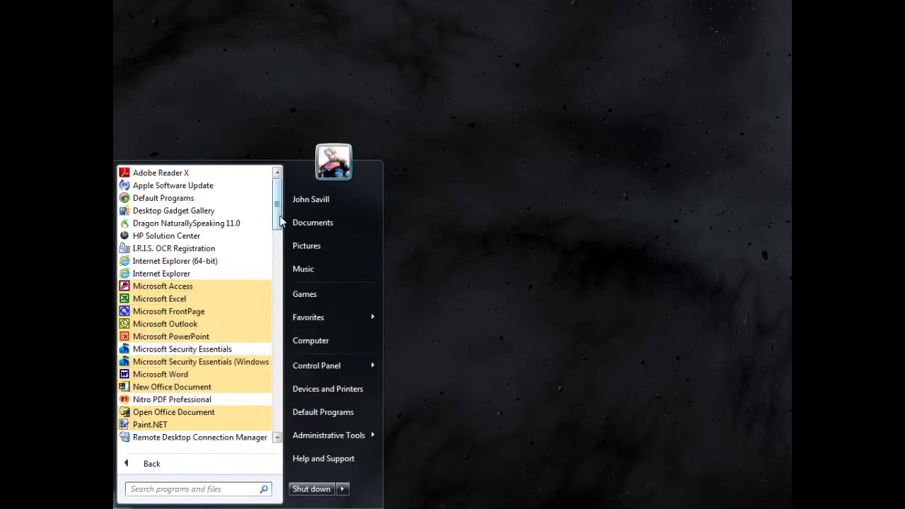
# - Look through the list of all programs for the published workspace applications and open the published Microsoft Word
pyautogui.moveTo(280, 223); pyautogui.dragTo(264, 380)
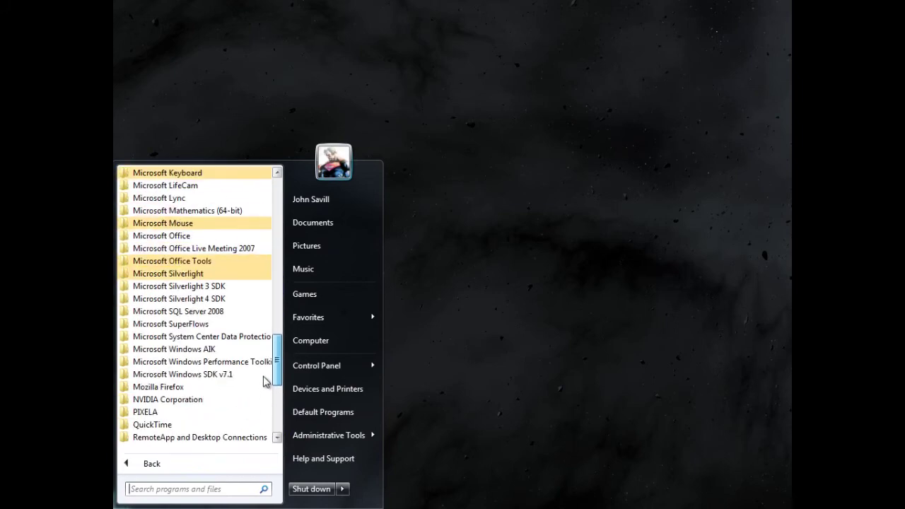
pyautogui.scroll(2, 264, 380)
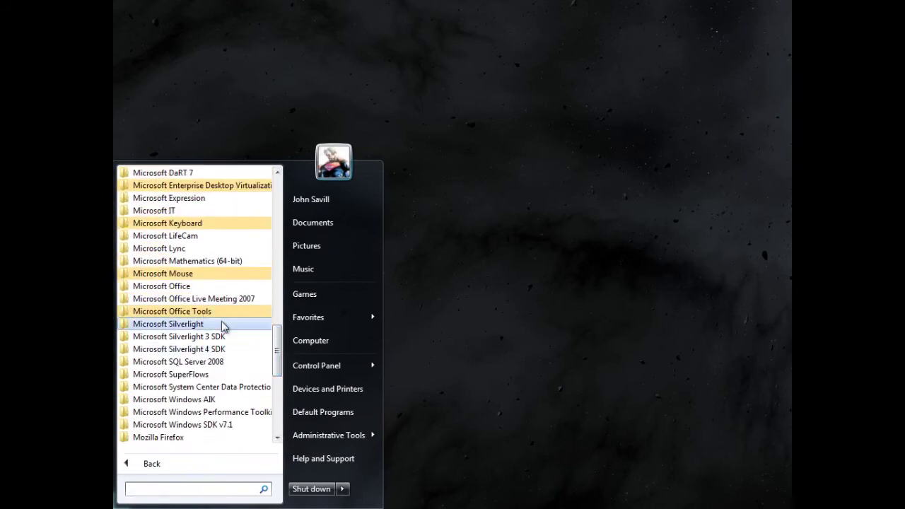
pyautogui.moveTo(277, 347); pyautogui.dragTo(297, 221)
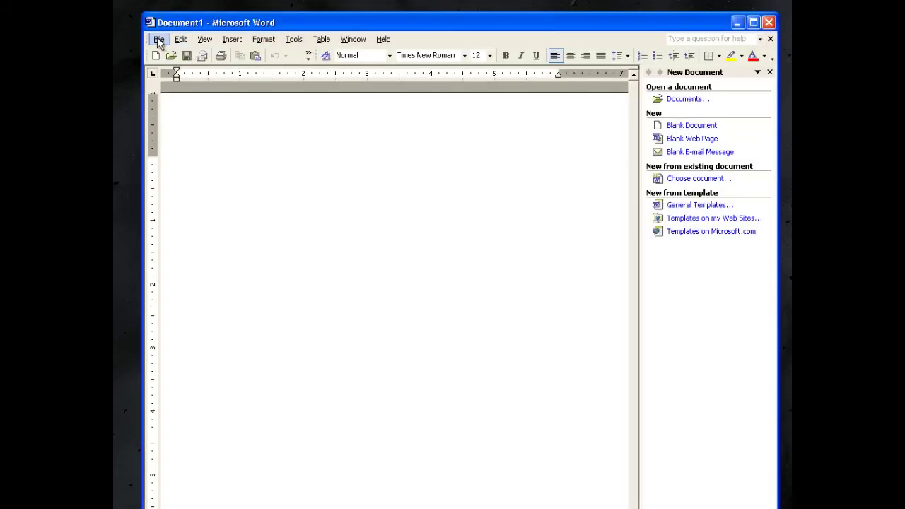
# - Expand the full File menu of the published Word and display its About Microsoft Word information
pyautogui.click(158, 38)
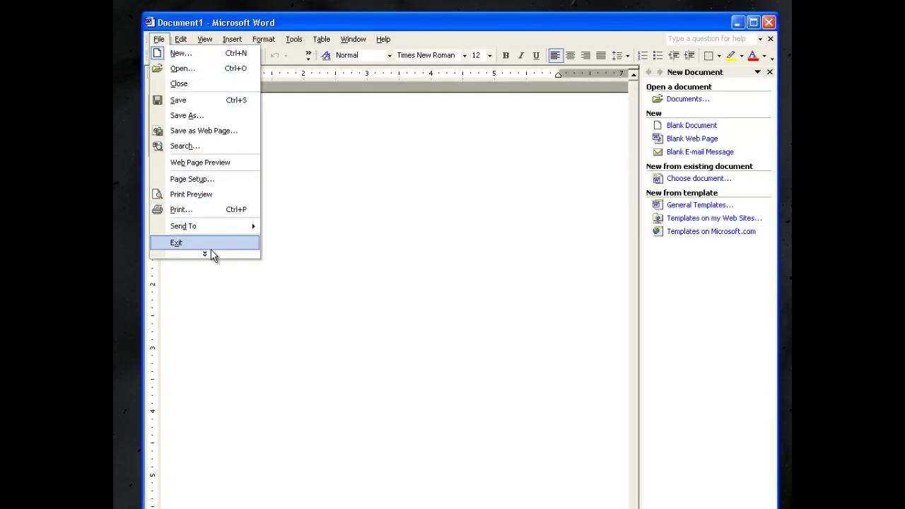
pyautogui.click(208, 253)
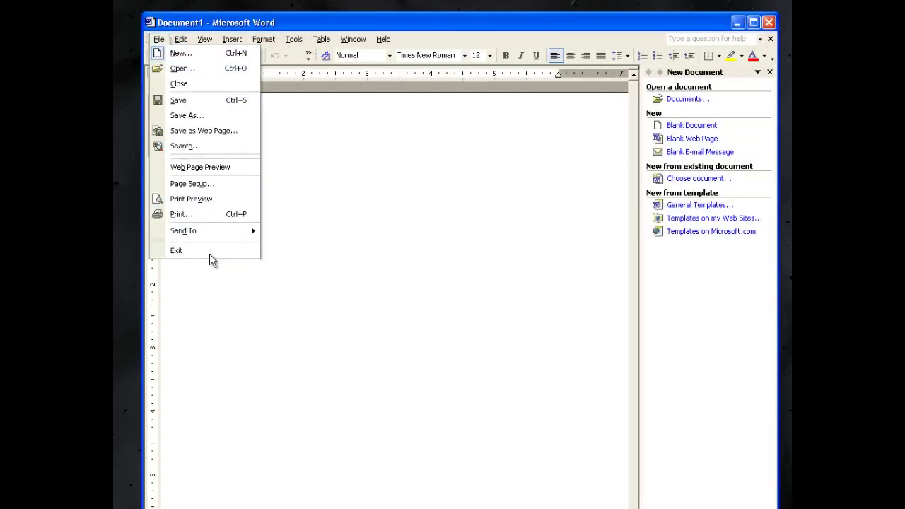
pyautogui.click(382, 39)
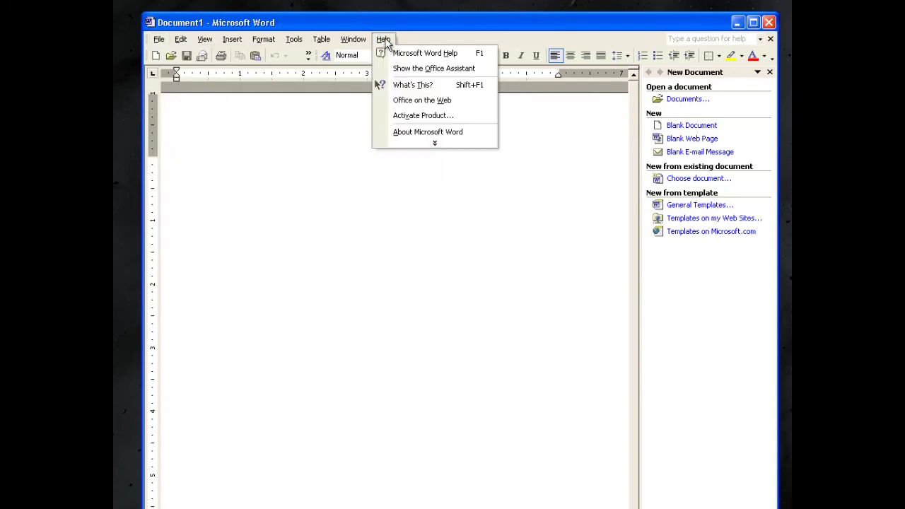
pyautogui.click(422, 133)
pyautogui.moveTo(437, 212); pyautogui.dragTo(405, 120)
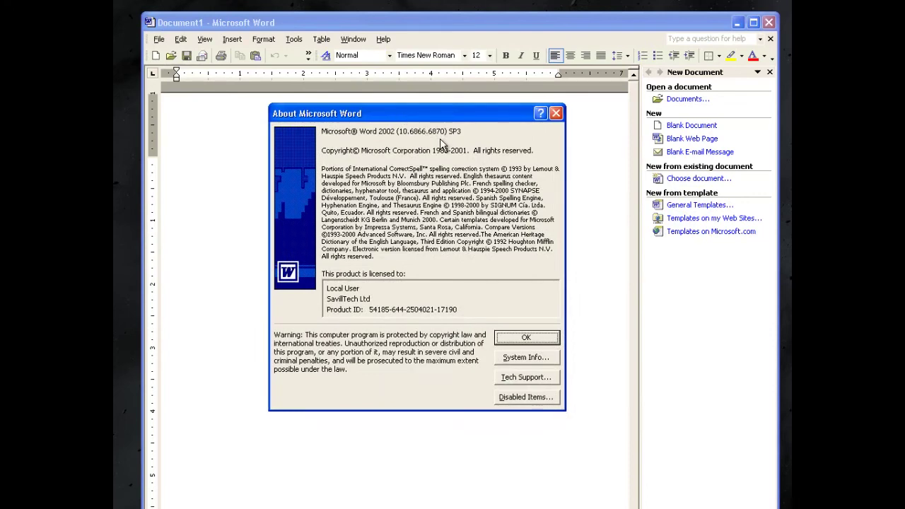
# - View the system information of the machine running Word, and close it together with the About dialog
pyautogui.click(526, 359)
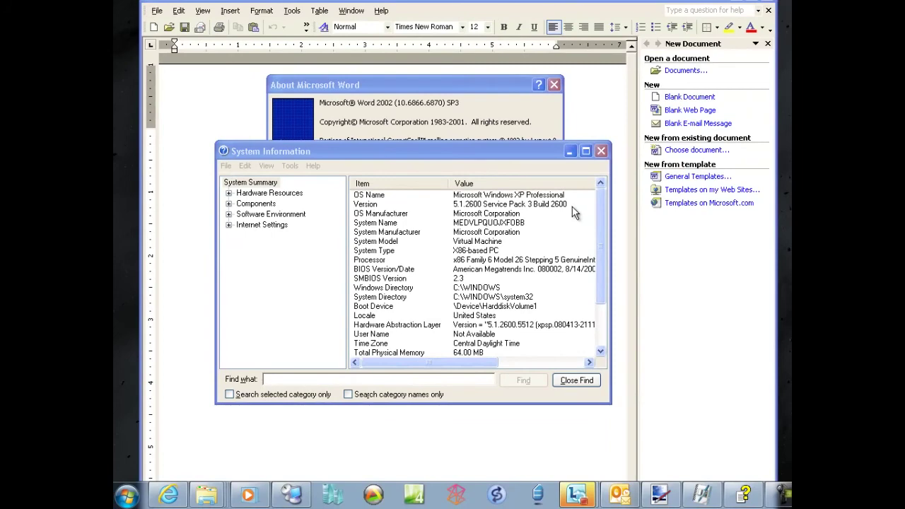
pyautogui.click(573, 382)
pyautogui.click(601, 151)
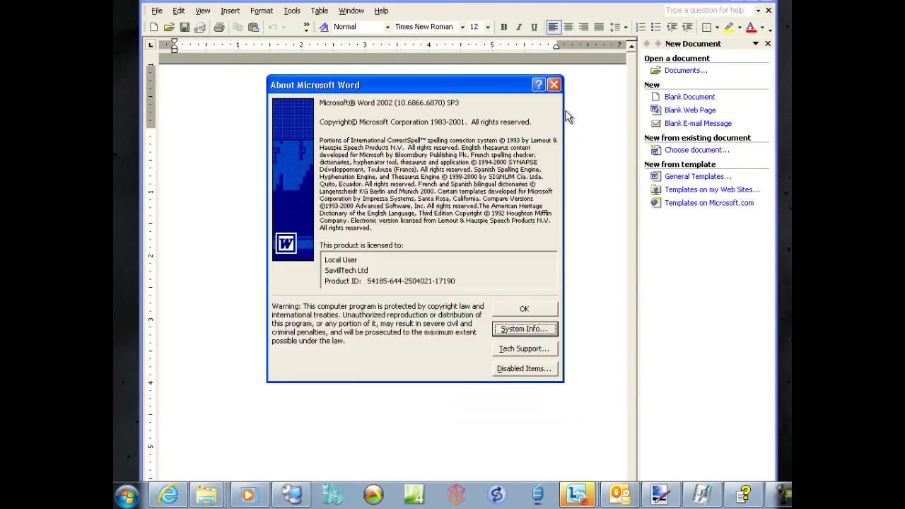
pyautogui.click(553, 86)
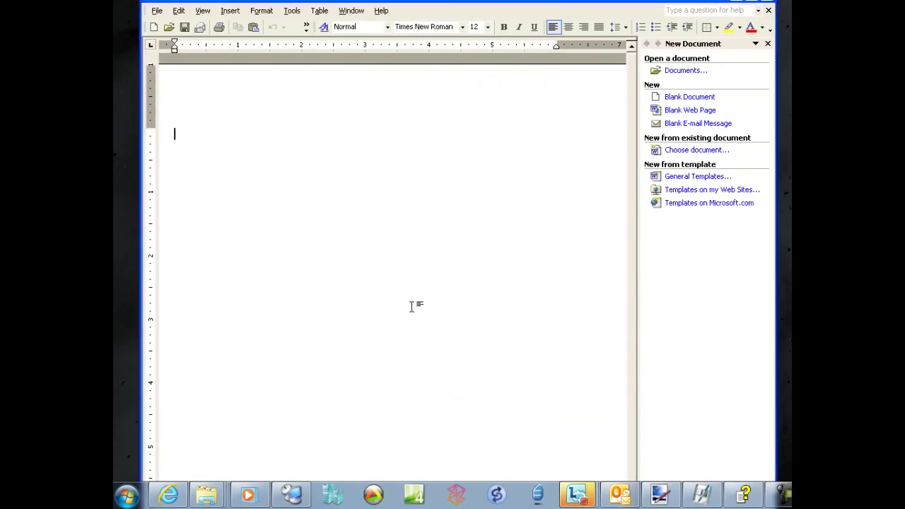
# - Run winword to open the host's own Word over the published one for comparison, and close it again
pyautogui.press('super+r')
pyautogui.write('winwor')
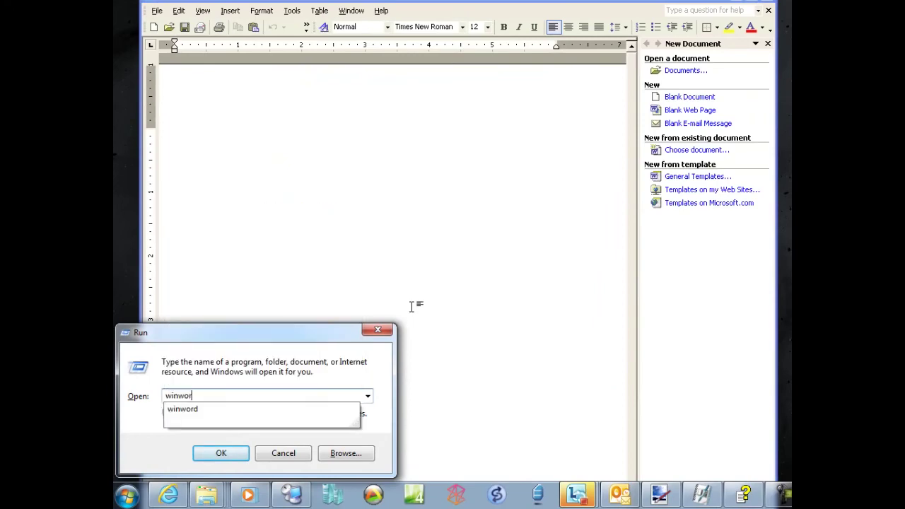
pyautogui.write('d')
pyautogui.press('Return')
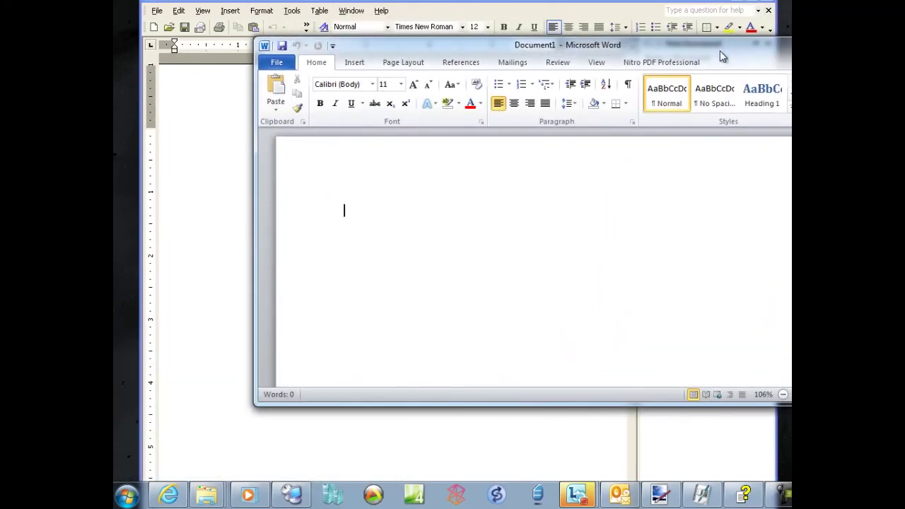
pyautogui.moveTo(721, 57)
pyautogui.mouseDown()
pyautogui.moveTo(622, 70)
pyautogui.moveTo(631, 74)
pyautogui.mouseUp()
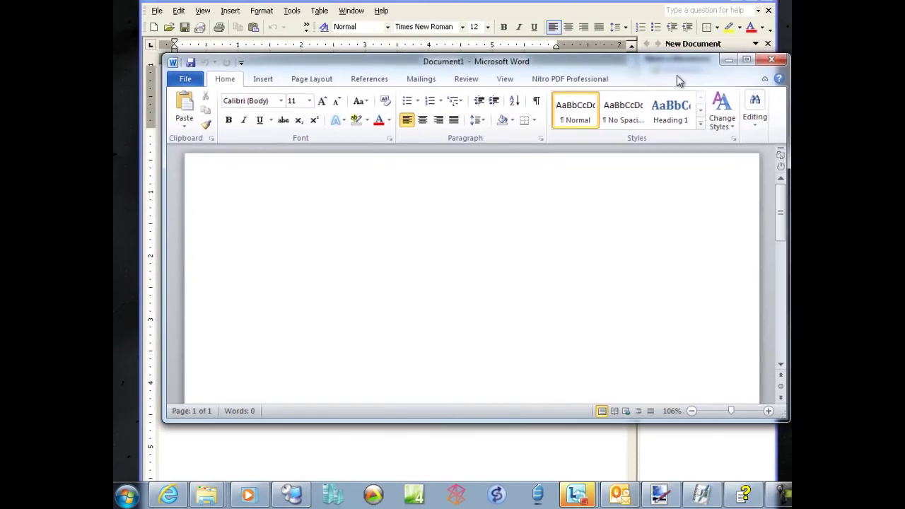
pyautogui.click(771, 60)
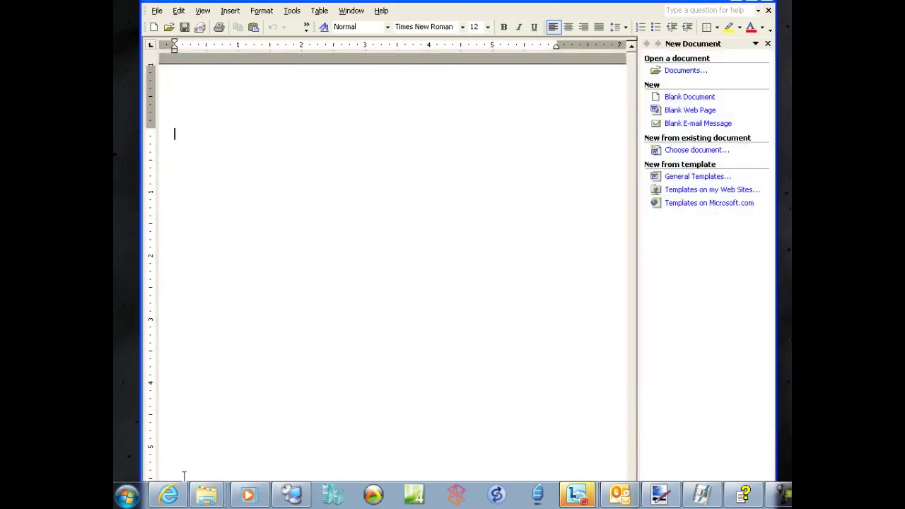
pyautogui.click(127, 497)
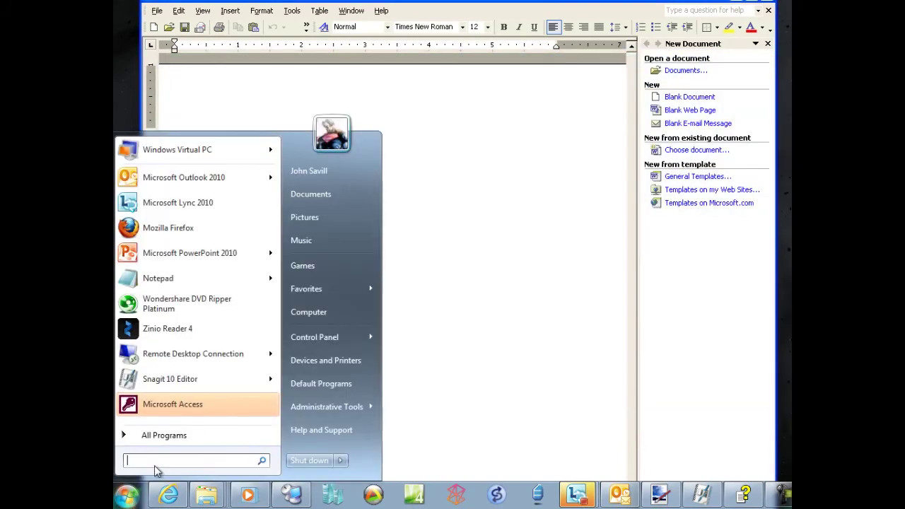
pyautogui.write('http')
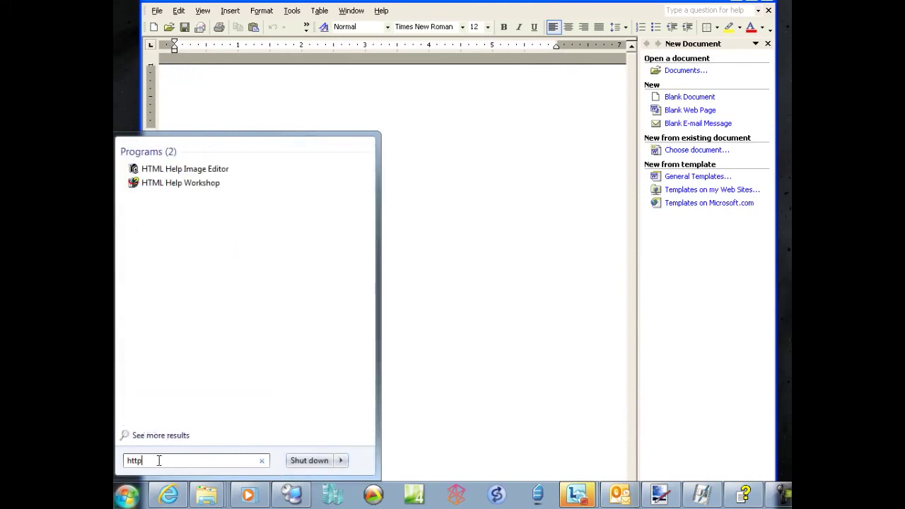
pyautogui.write('://needie')
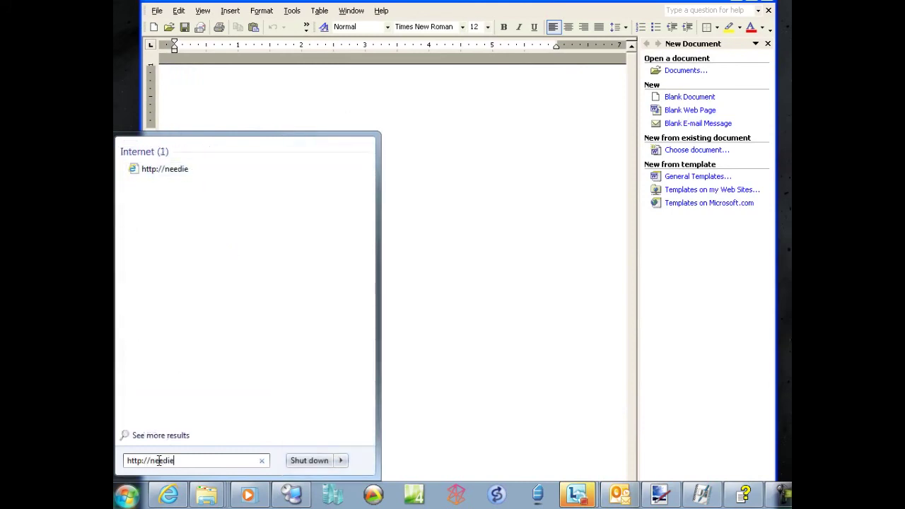
pyautogui.write('6.savilltech.net')
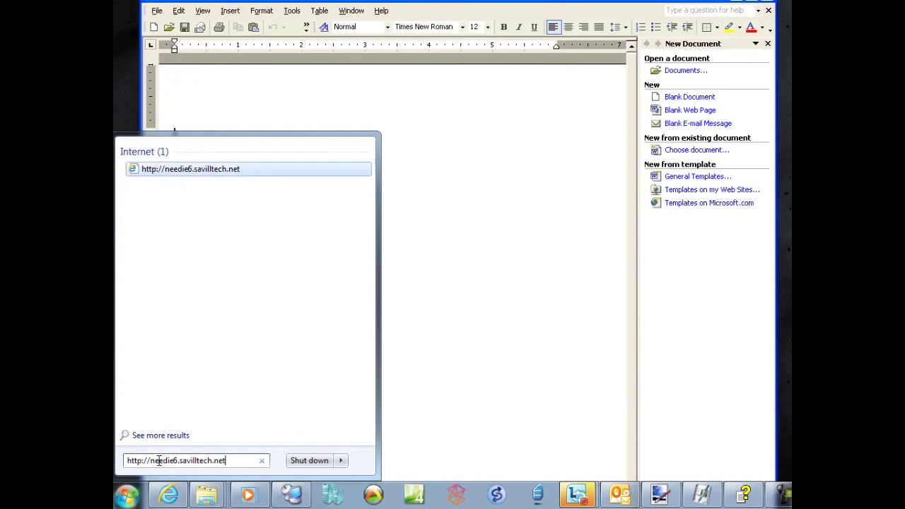
pyautogui.press('Return')
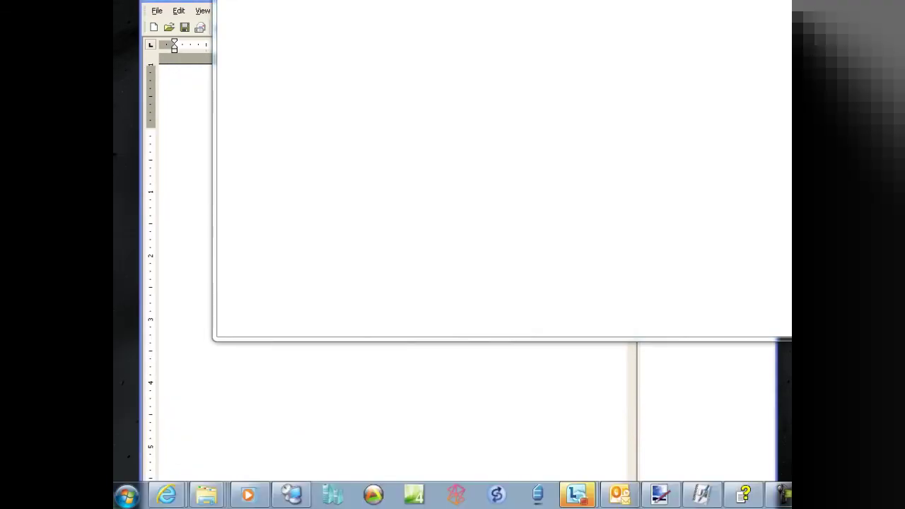
# - View the About Internet Explorer information of the redirected browser, and close both the dialog and that browser window
pyautogui.click(289, 78)
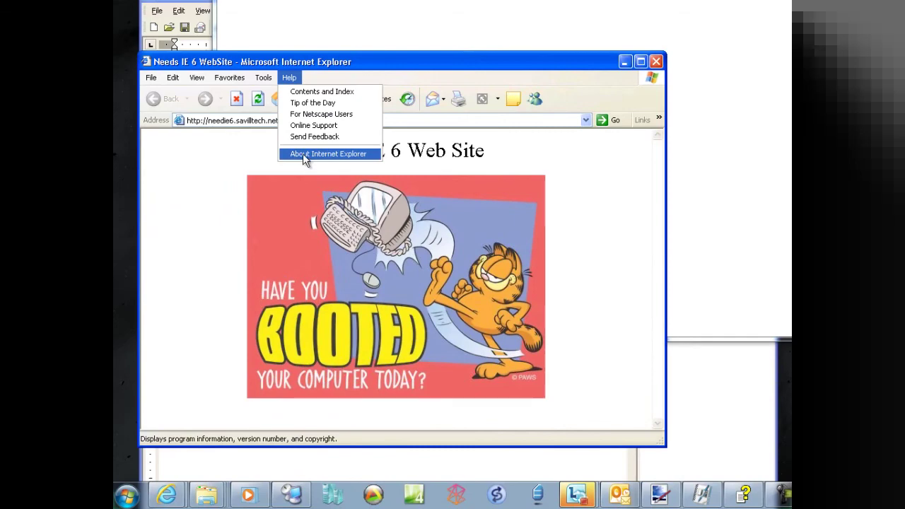
pyautogui.click(302, 153)
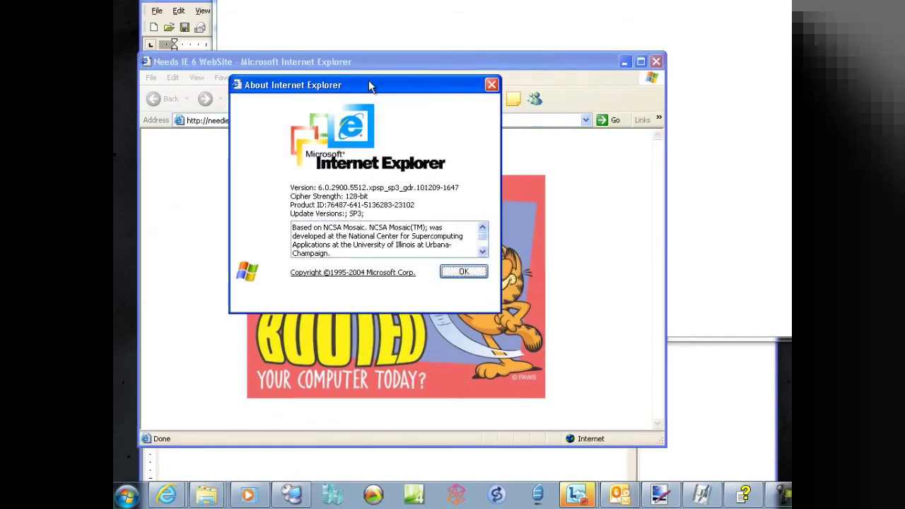
pyautogui.click(466, 273)
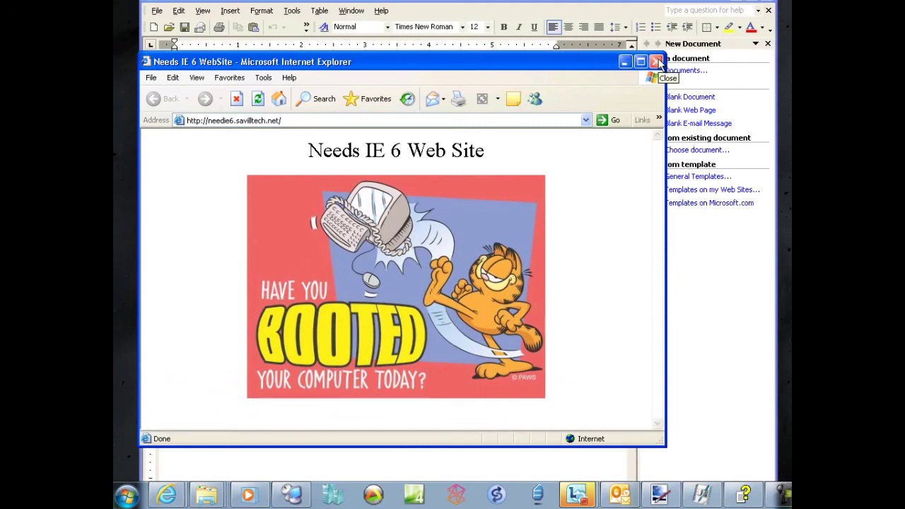
pyautogui.click(657, 63)
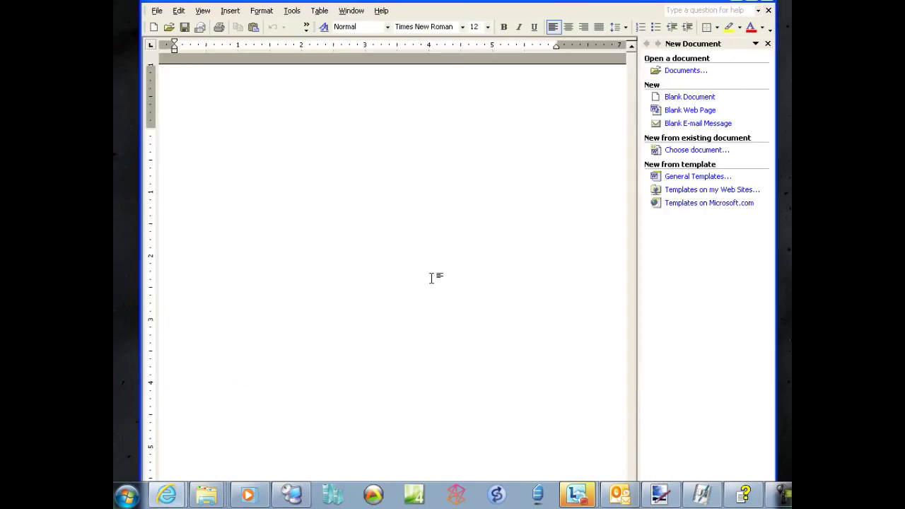
# - Reload needie6.savilltech.net in the host's Internet Explorer to repeat the redirection, and minimize both browser windows
pyautogui.moveTo(174, 492)
pyautogui.click(335, 400)
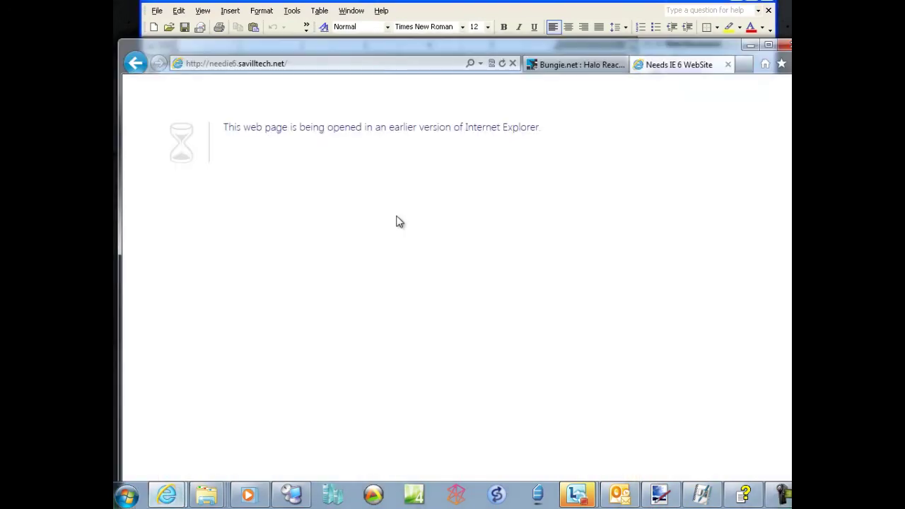
pyautogui.click(502, 63)
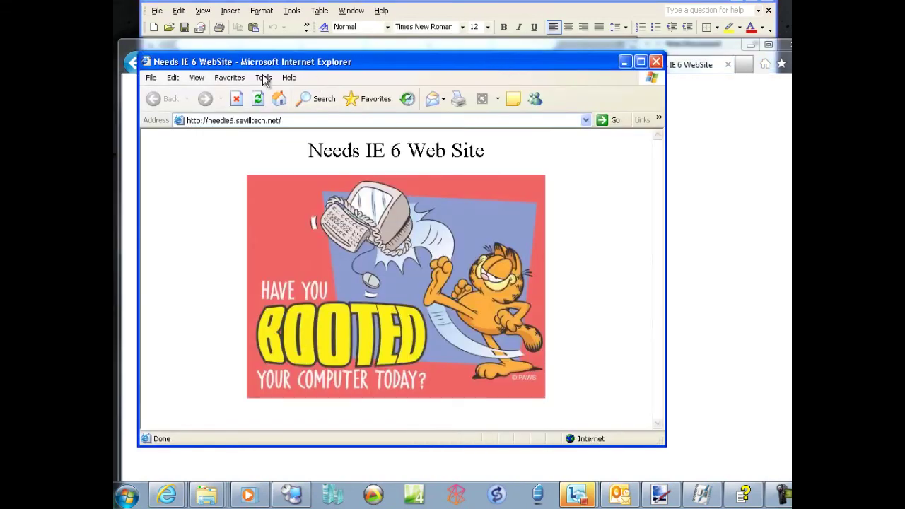
pyautogui.click(626, 64)
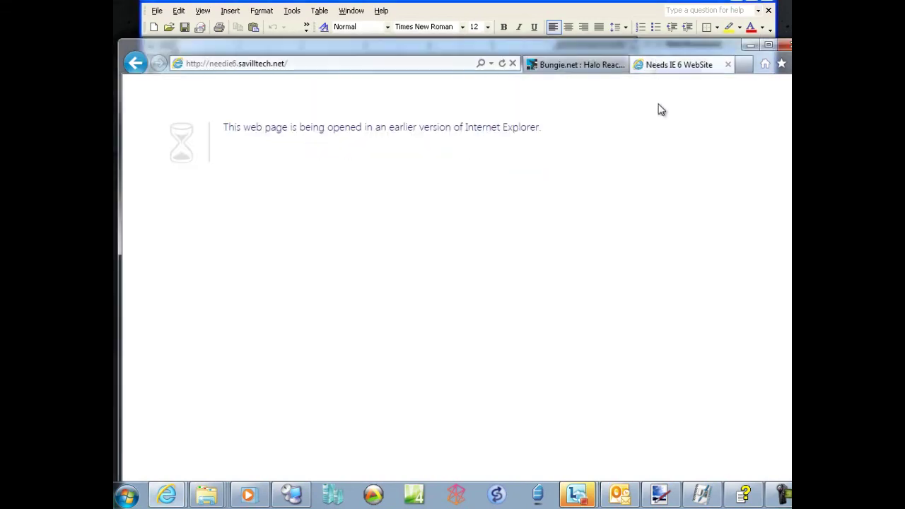
pyautogui.click(750, 46)
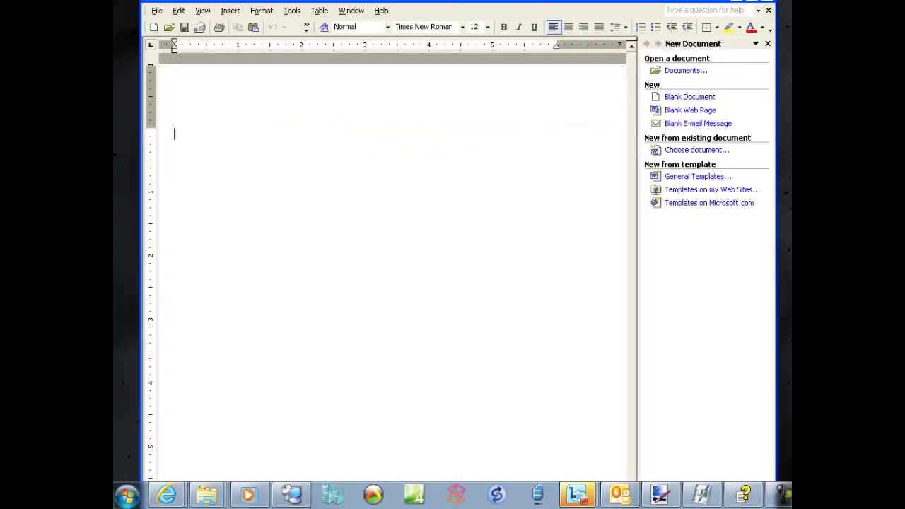